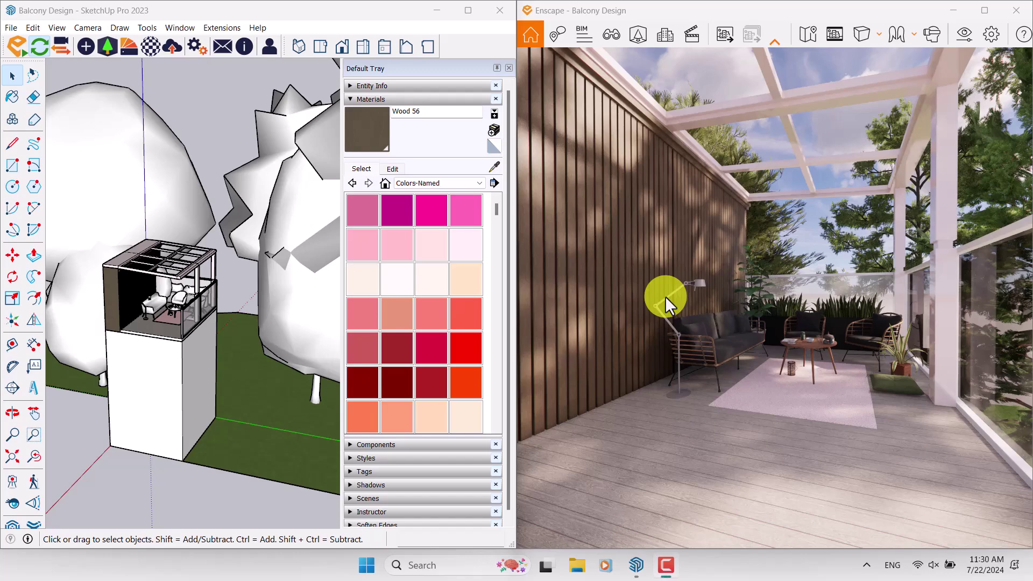
Step: Maximize the render window and orbit the camera around the balcony and garden
drag(665, 296, 669, 288)
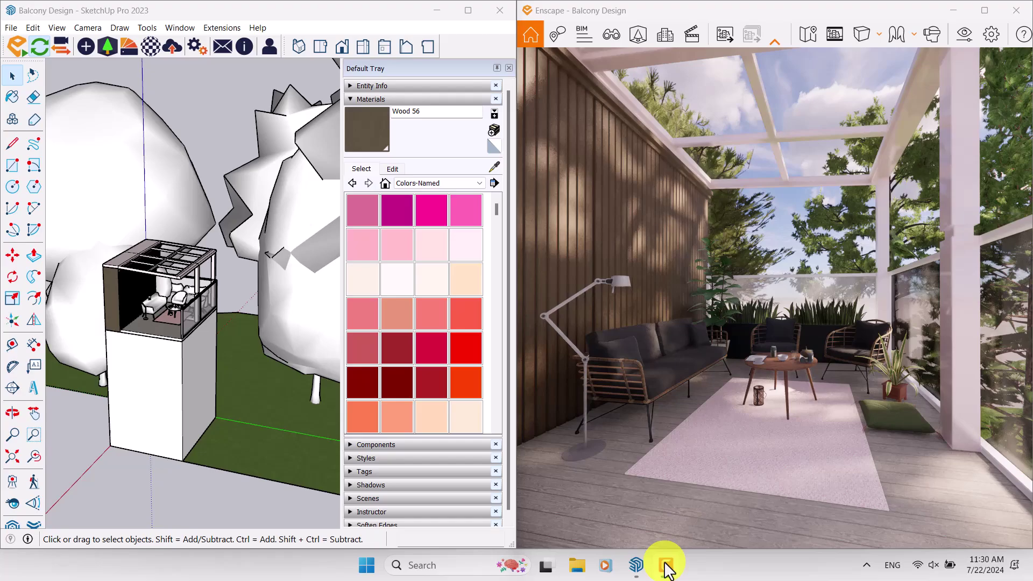
click(983, 10)
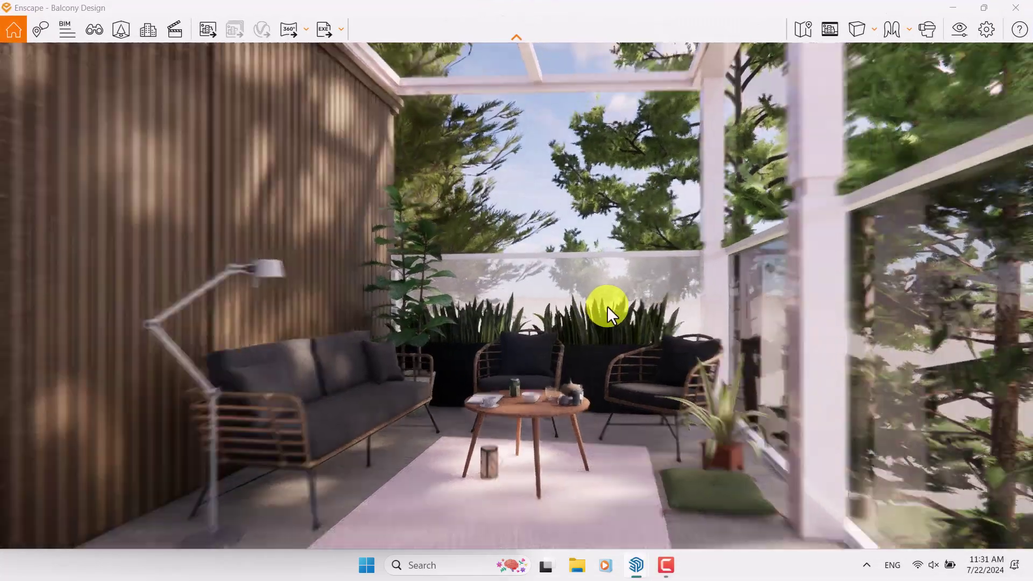
drag(607, 306, 525, 309)
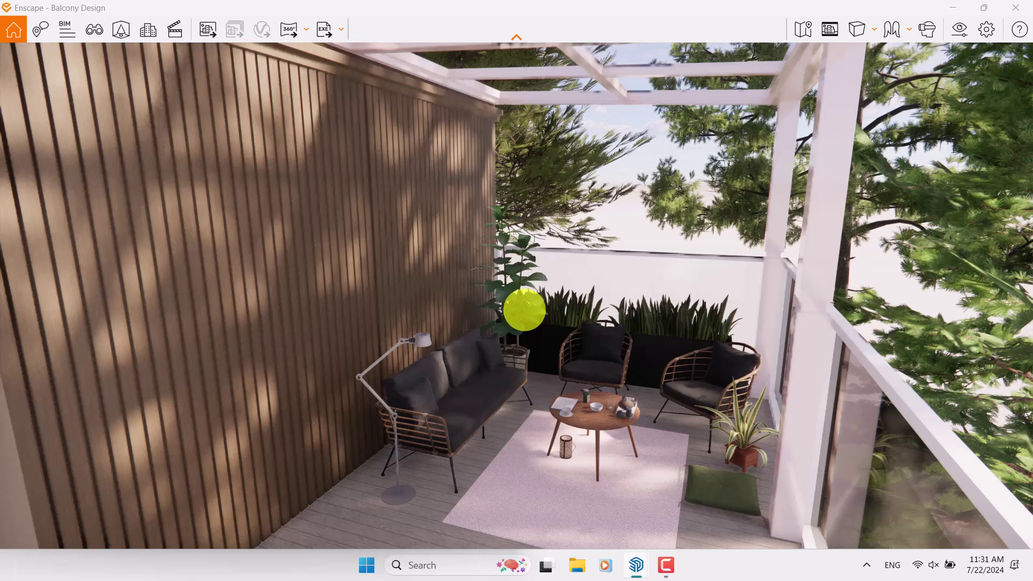
drag(524, 309, 516, 253)
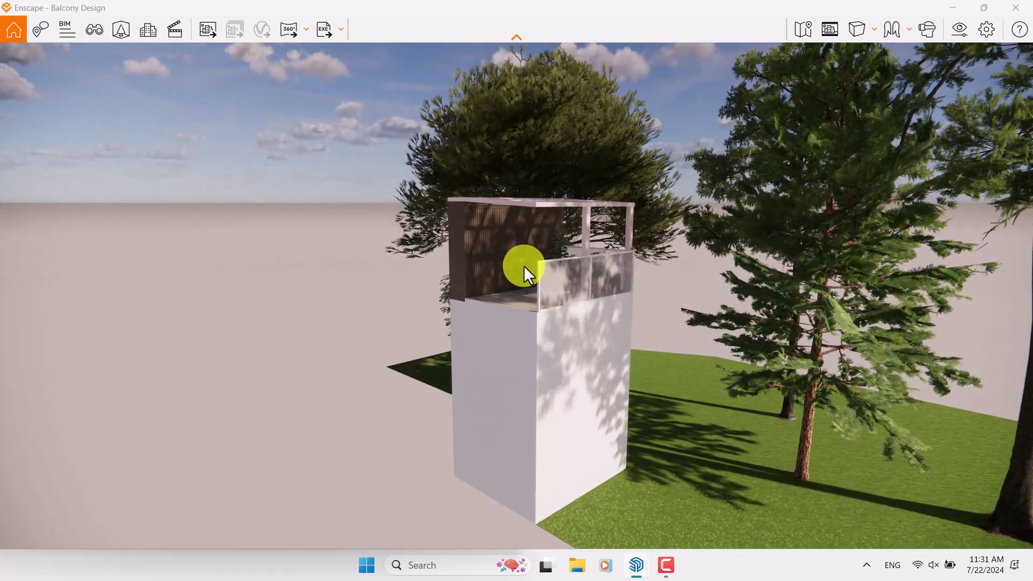
mouse_move(724, 333)
mouse_down()
mouse_move(711, 329)
mouse_move(725, 329)
mouse_move(726, 341)
mouse_move(721, 335)
mouse_up()
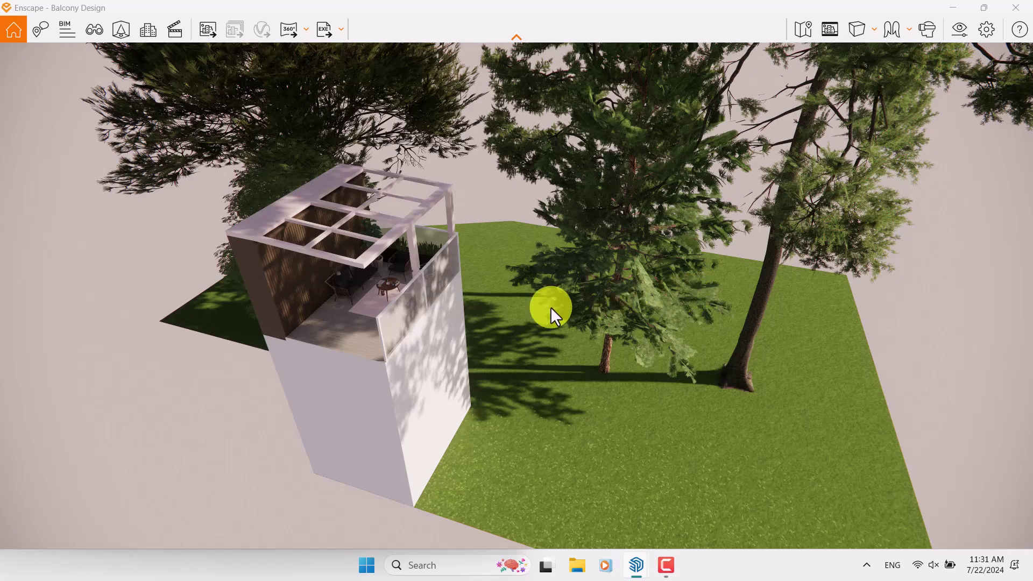
drag(549, 354, 549, 357)
scroll(549, 356, up, 5)
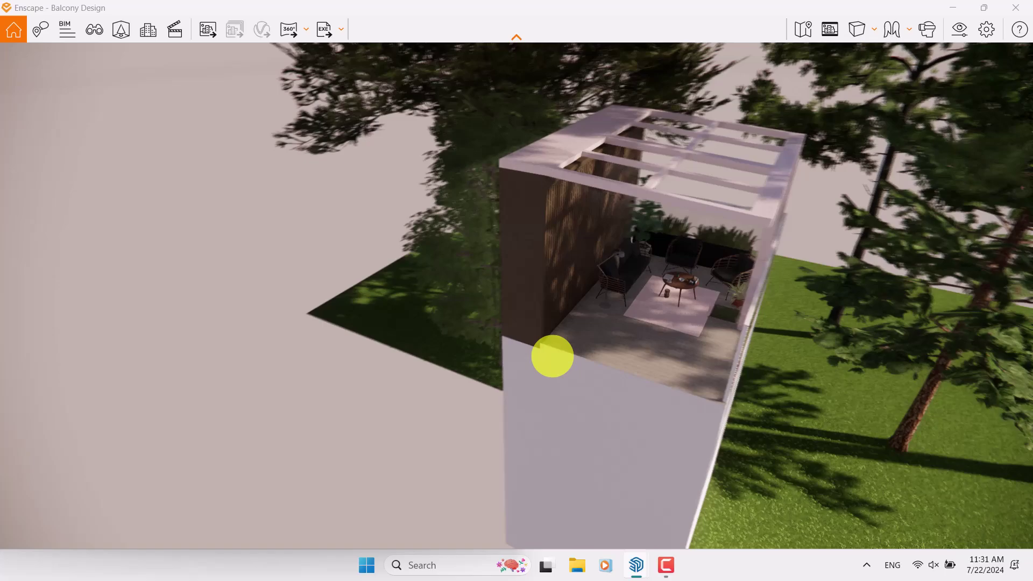
Step: Start a new view named Render 001 with no visual preset linked
key(v)
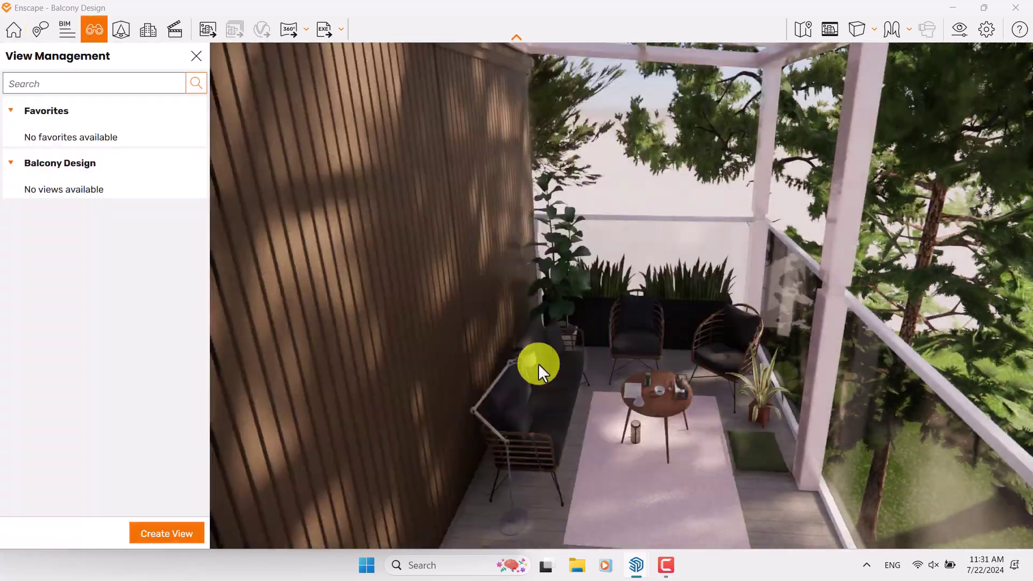
click(167, 533)
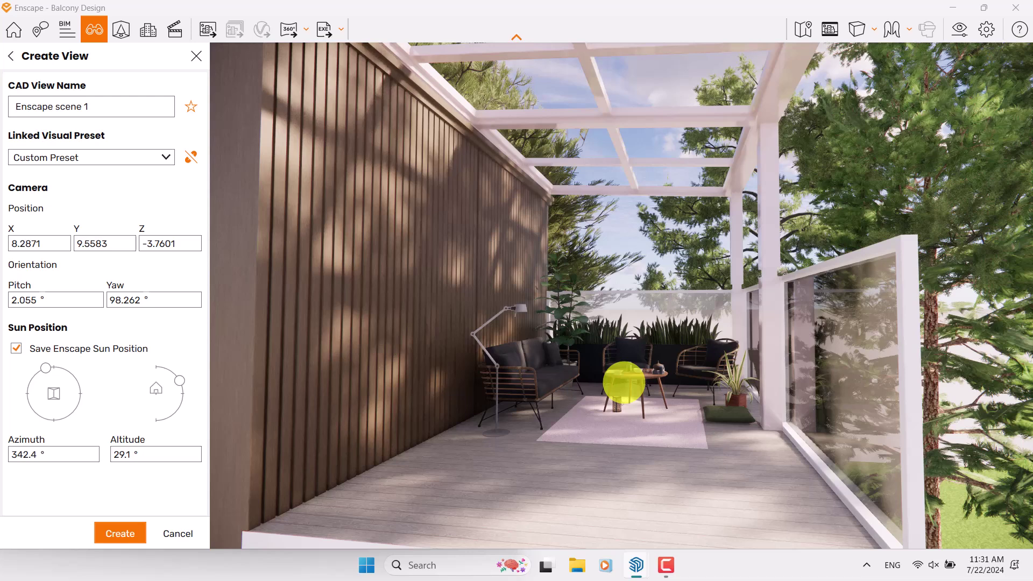
click(191, 157)
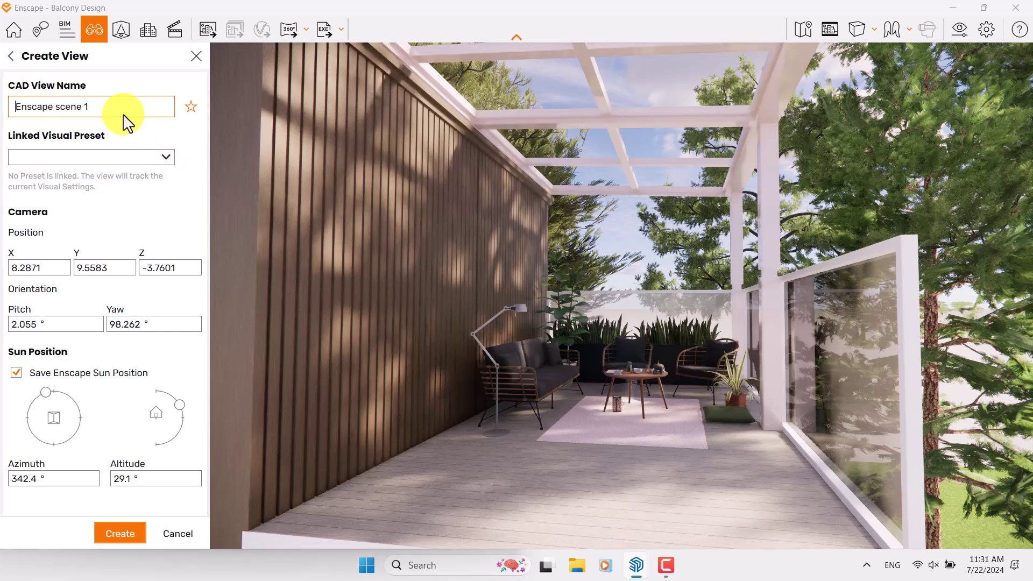
drag(113, 107, 2, 107)
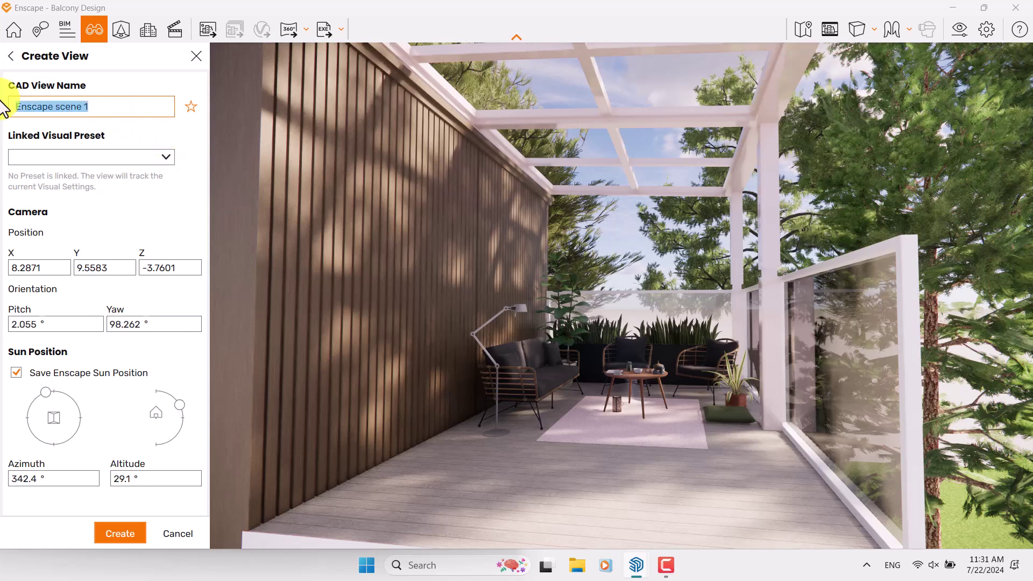
text(Rende)
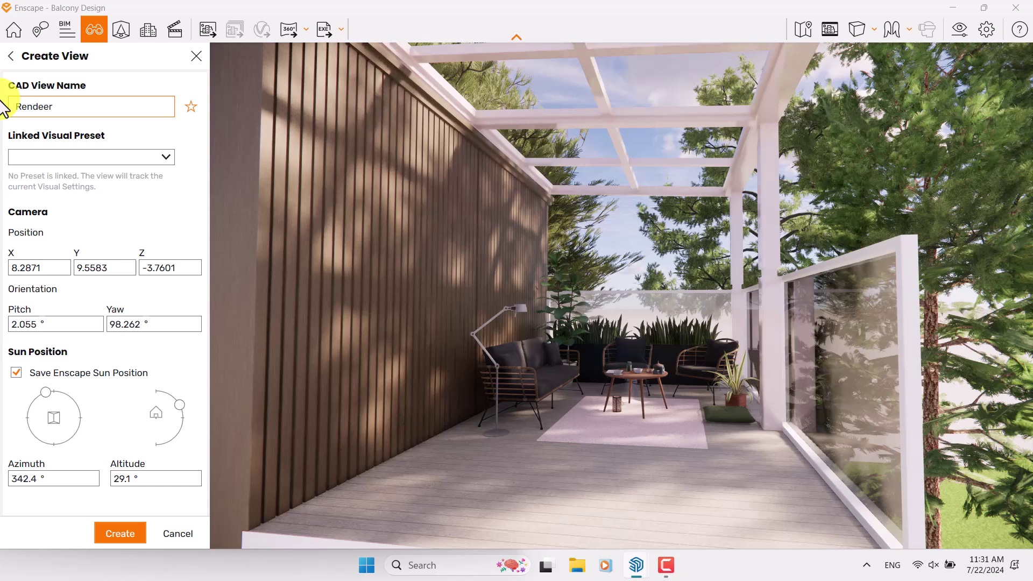
text(r 0011)
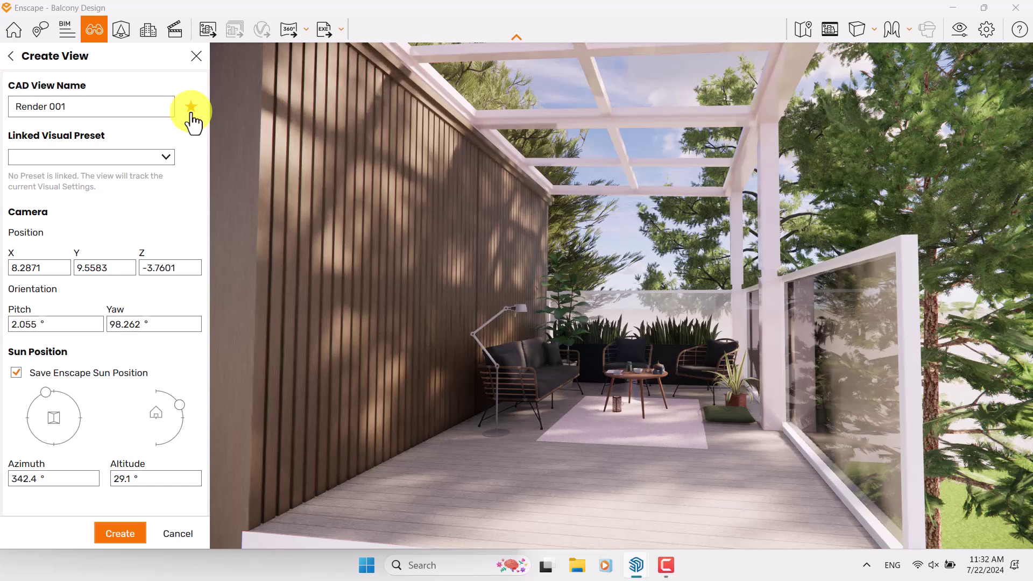
Step: Set the view's camera position to X 8.28, Y 9.6, Z -3.7
double_click(37, 268)
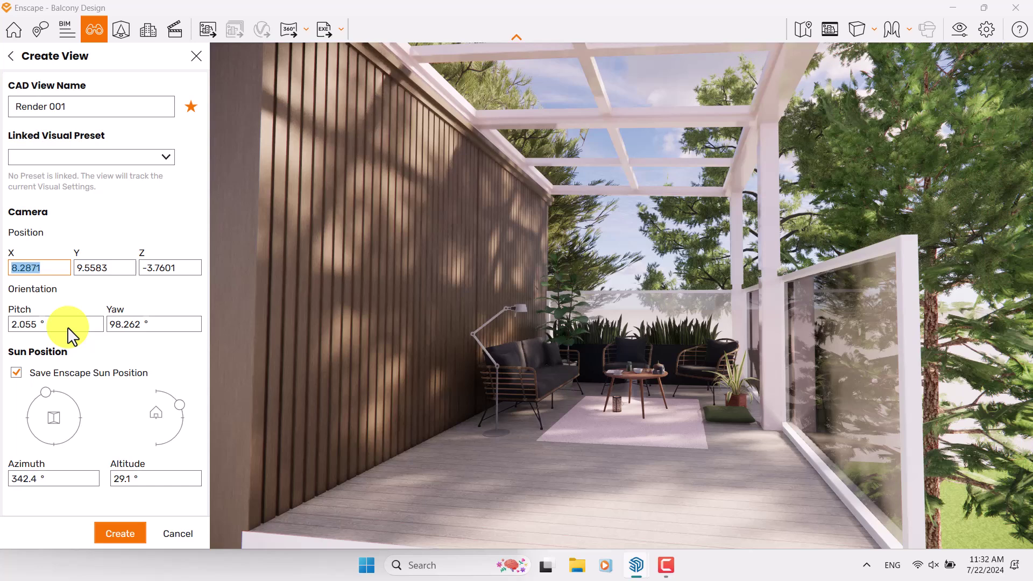
text(8.28)
double_click(99, 269)
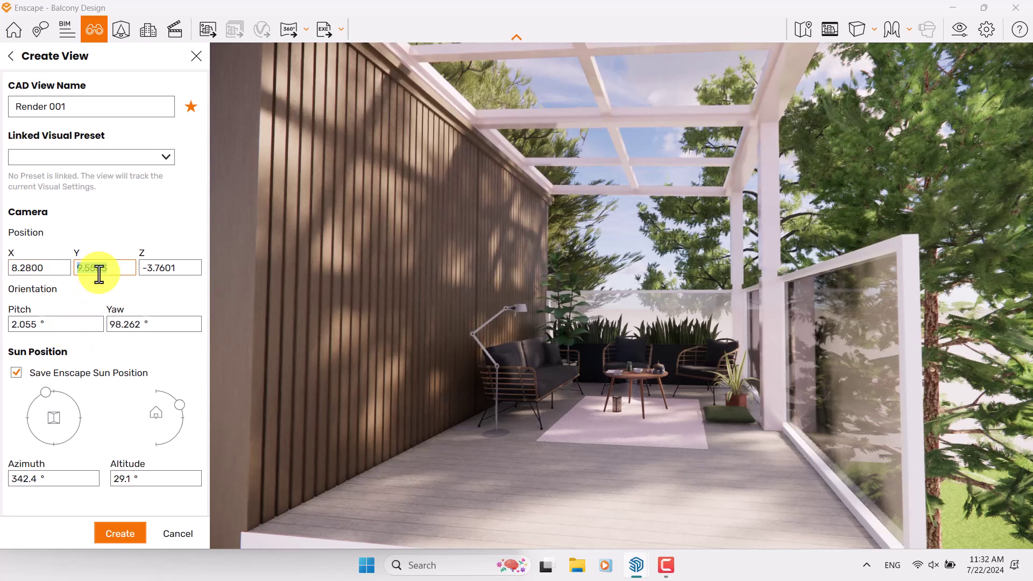
text(9.)
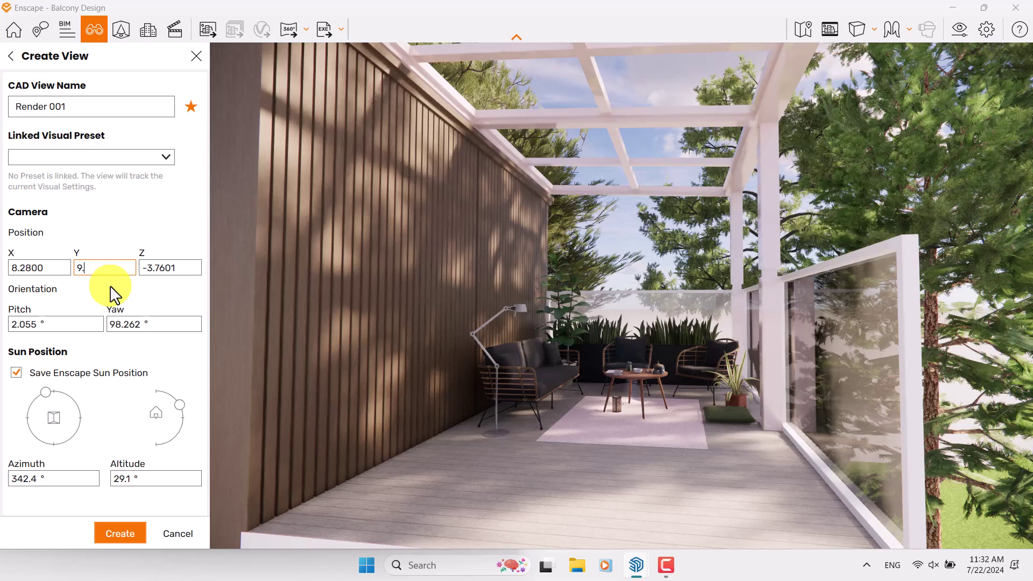
text(6)
key(Return)
double_click(179, 270)
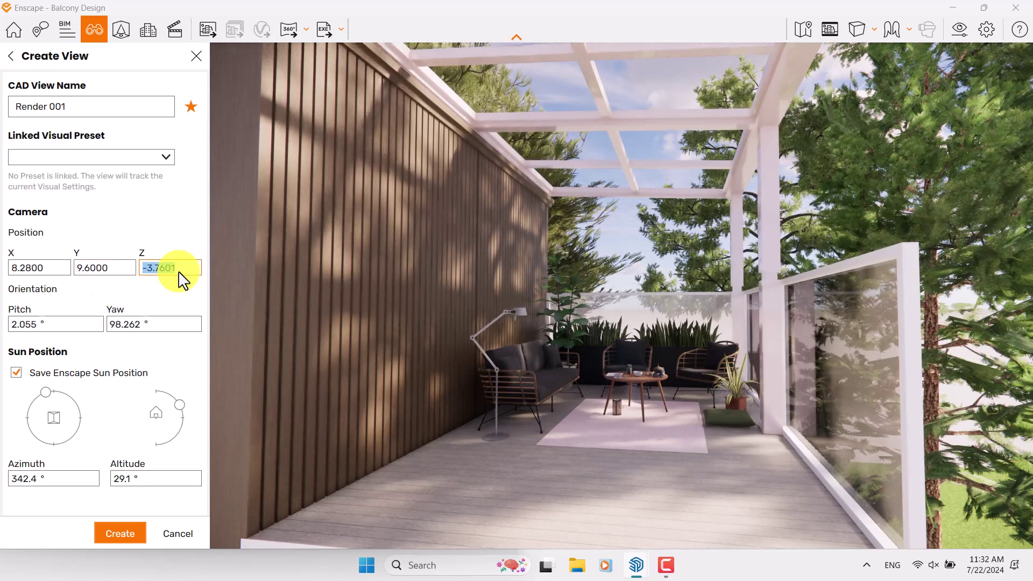
text(-)
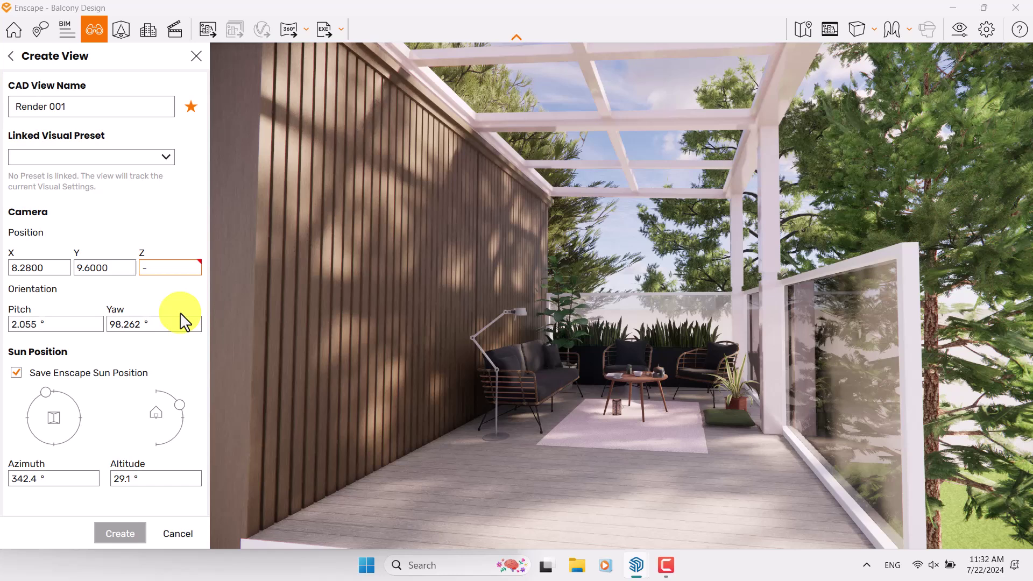
text(3.7)
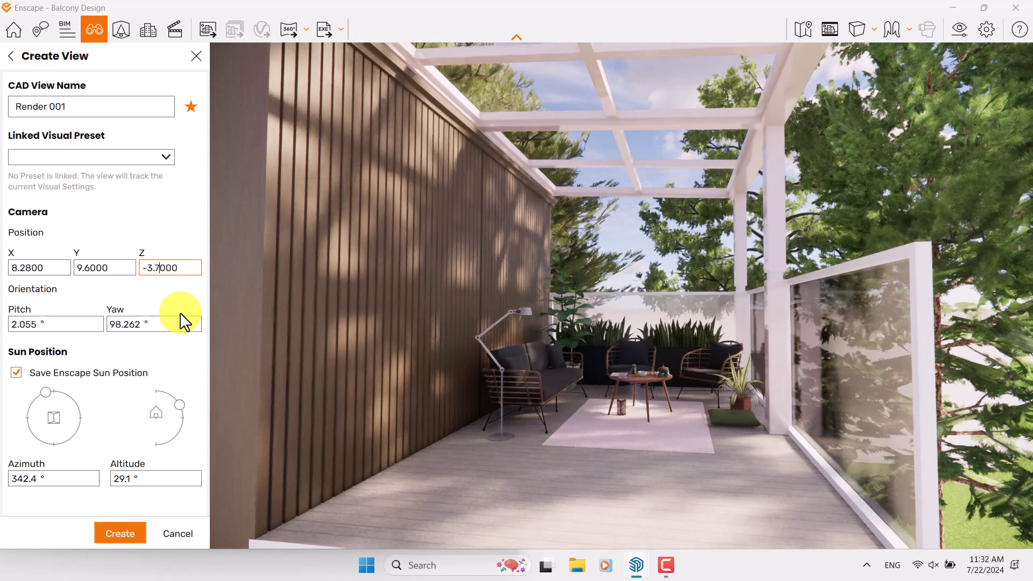
Step: Set the camera pitch to 0° and yaw to 97°
click(25, 326)
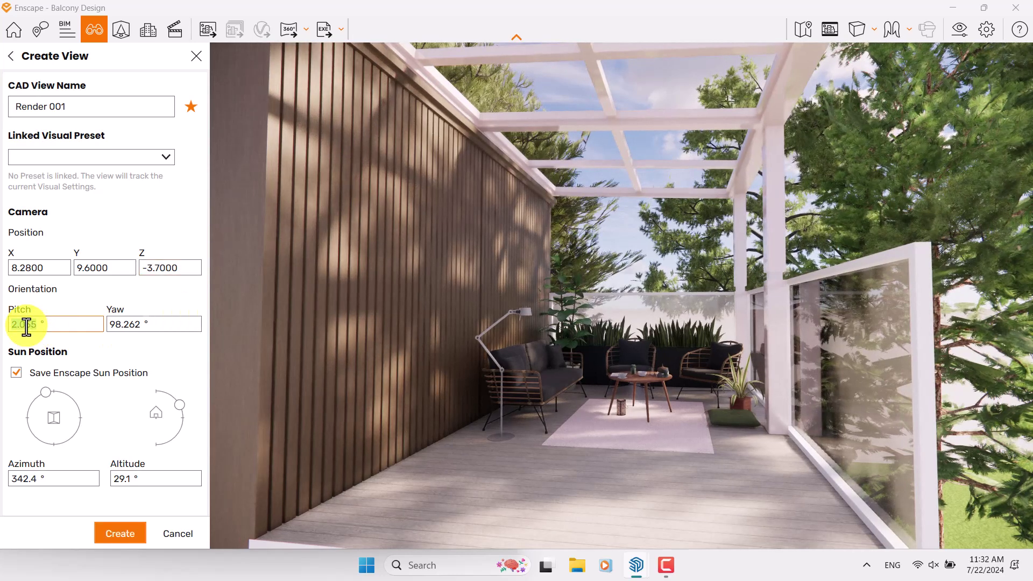
text(0)
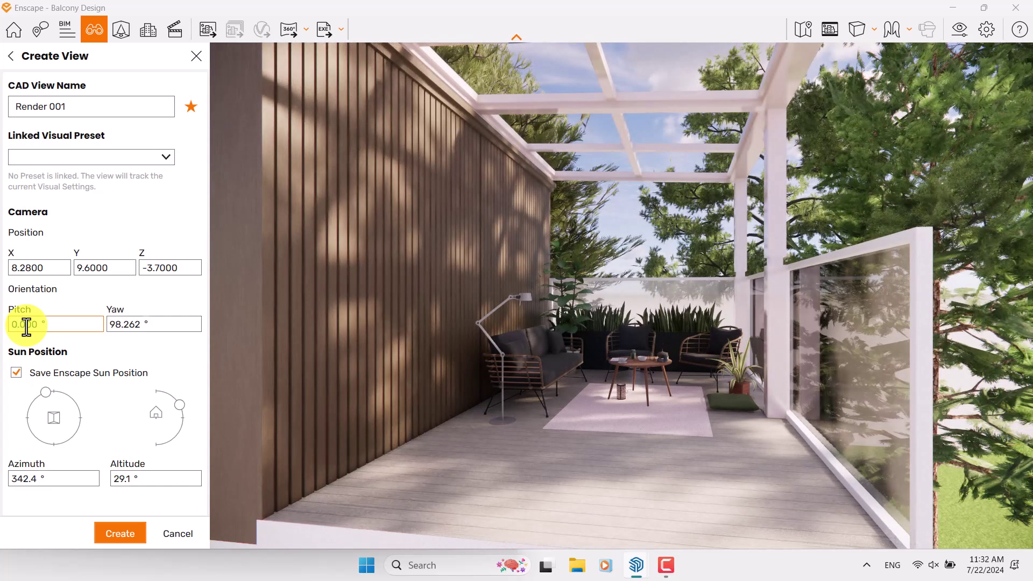
click(124, 323)
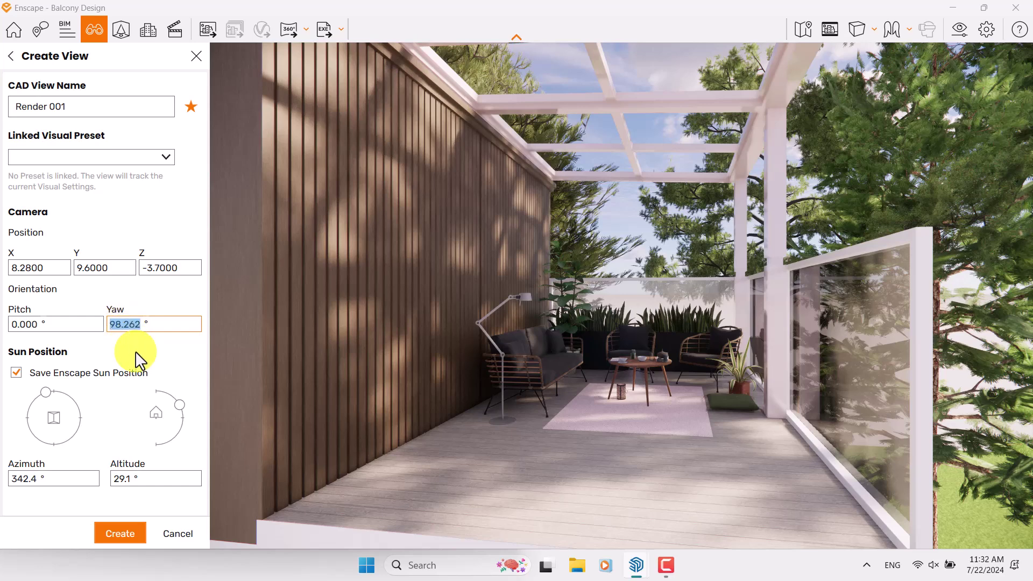
text(100)
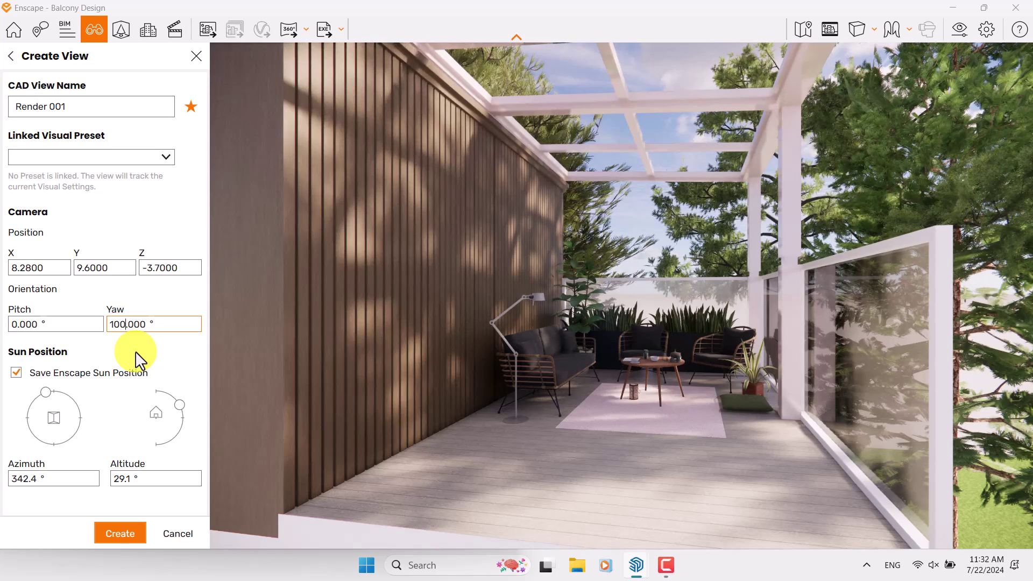
key(ctrl+a)
text(9)
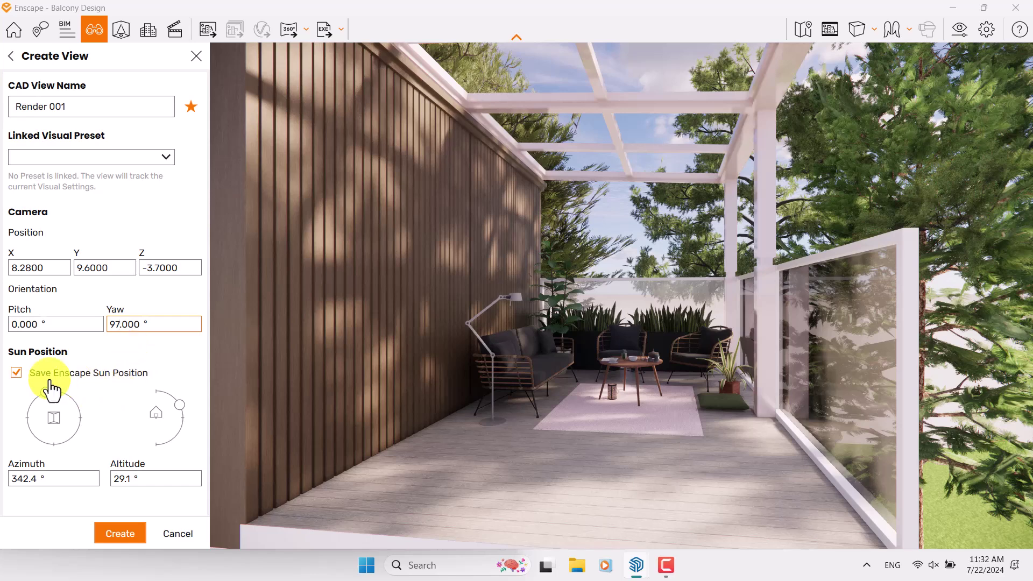
Step: Keep the sun position saved with the view, at 301.4° azimuth and 15.1° altitude
click(17, 373)
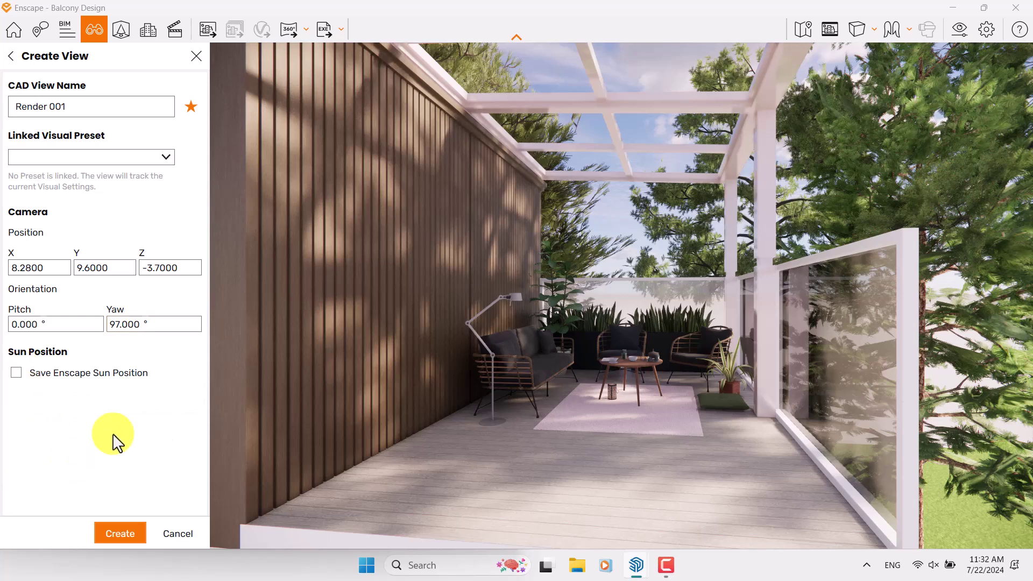
click(16, 376)
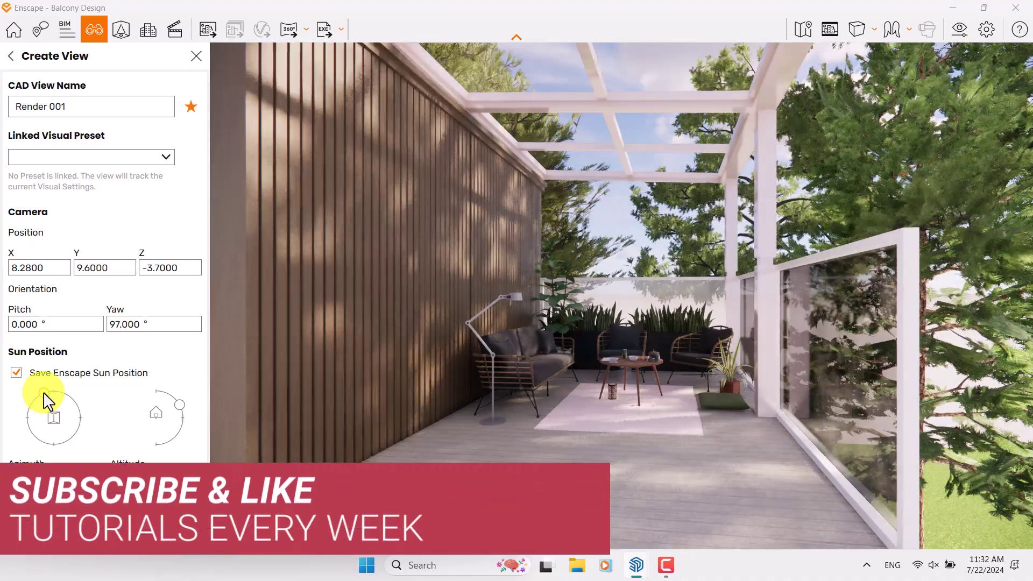
drag(44, 393, 32, 411)
mouse_move(184, 410)
mouse_down()
mouse_move(176, 397)
mouse_move(182, 421)
mouse_move(180, 405)
mouse_up()
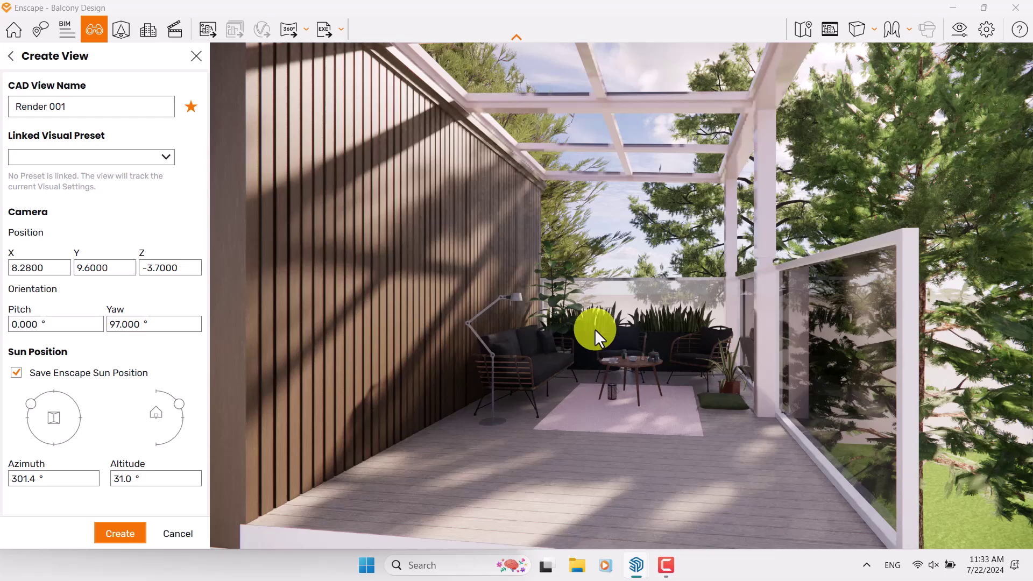
mouse_move(595, 328)
shift+right_down()
mouse_move(595, 360)
mouse_move(594, 329)
shift+right_up()
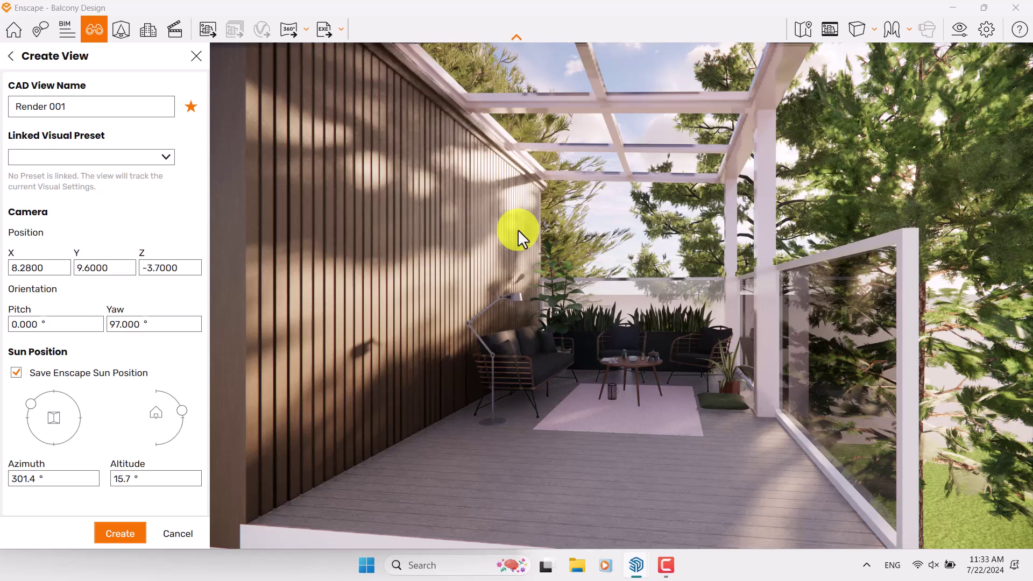
shift+right_drag(518, 229, 518, 229)
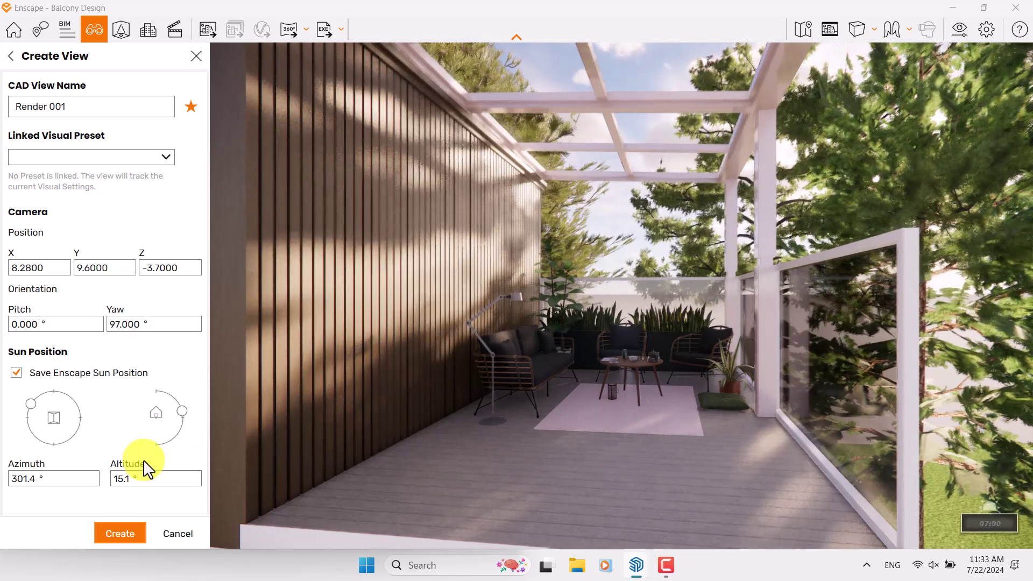
click(124, 476)
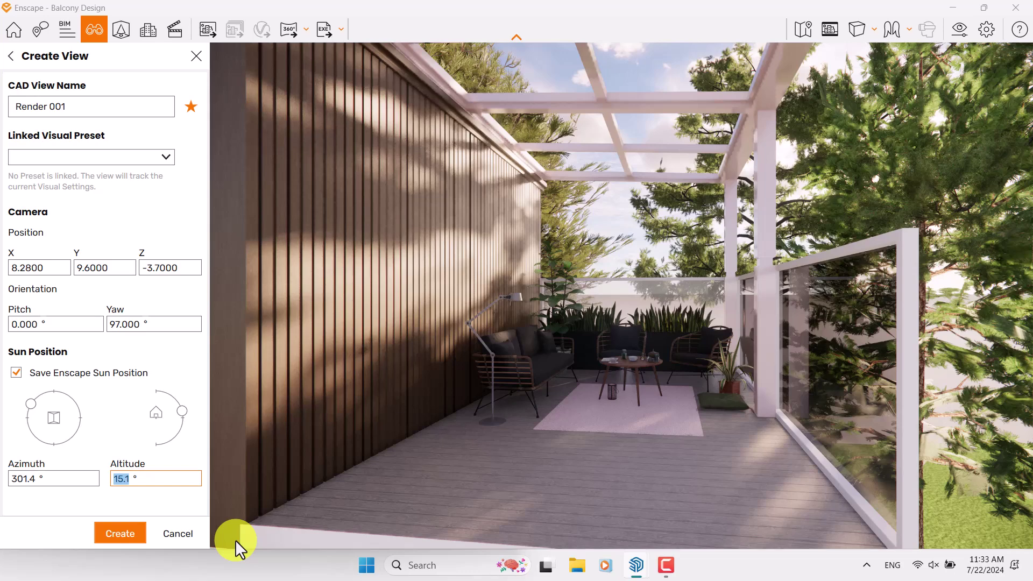
text(15.1)
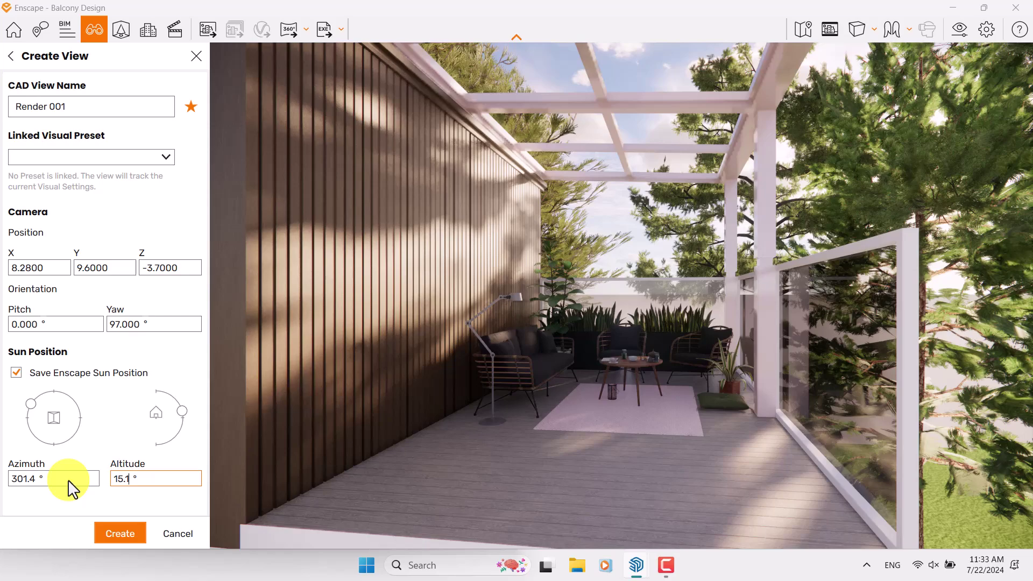
click(552, 318)
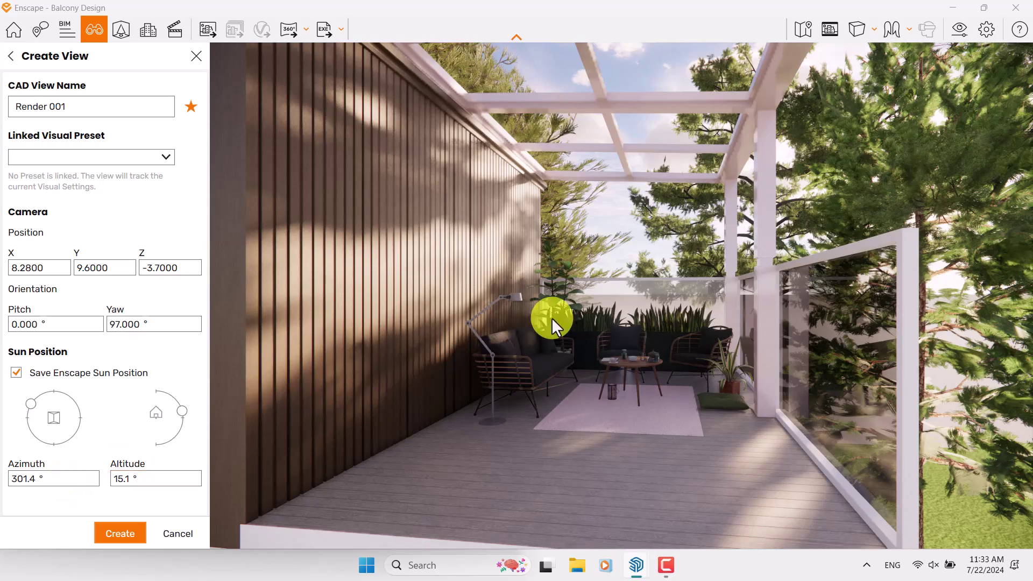
Step: Set the sun azimuth to 344° and create the Render 001 view
shift+right_drag(551, 317, 551, 317)
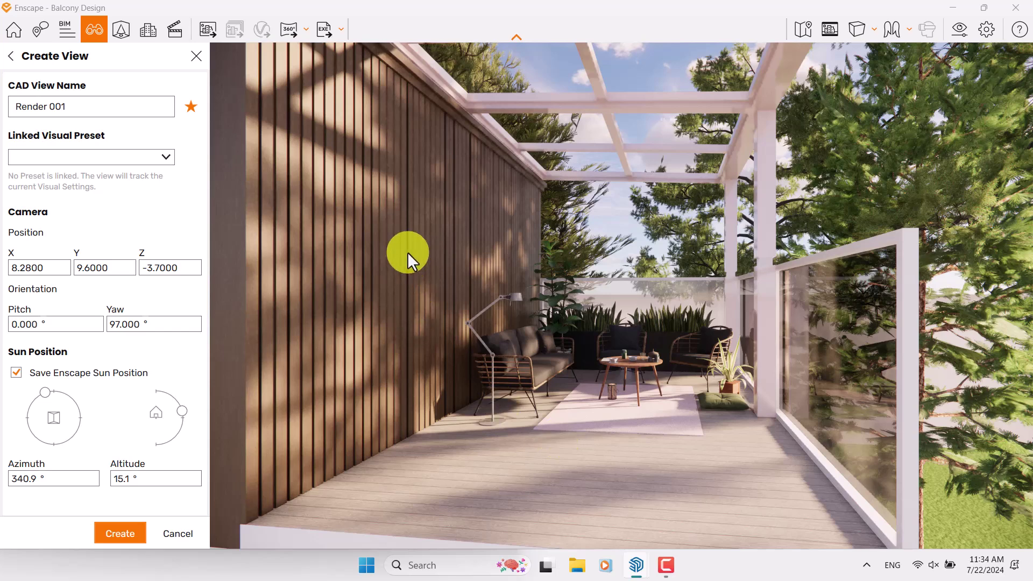
key(u)
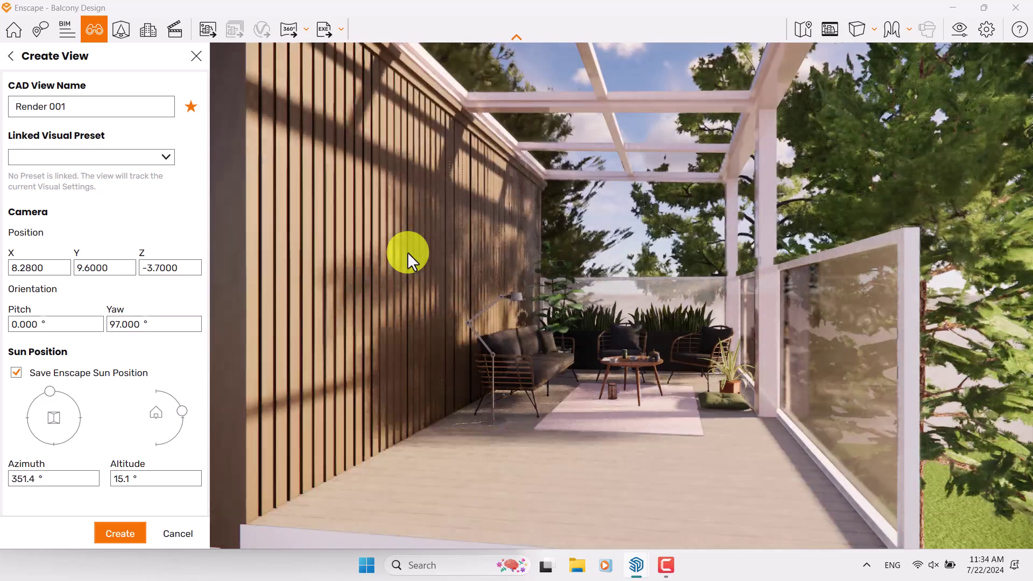
key(shift+u)
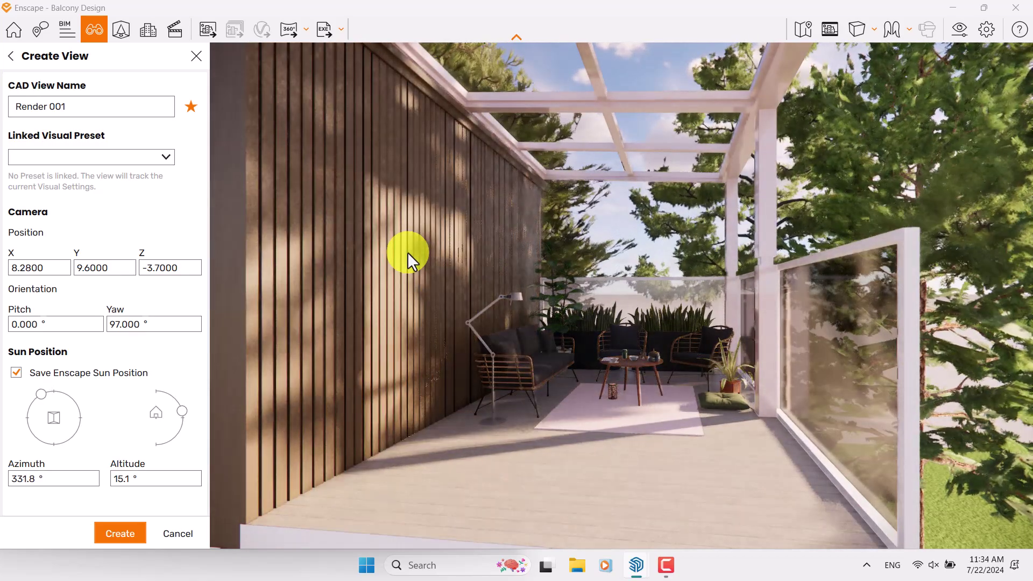
key(shift+i)
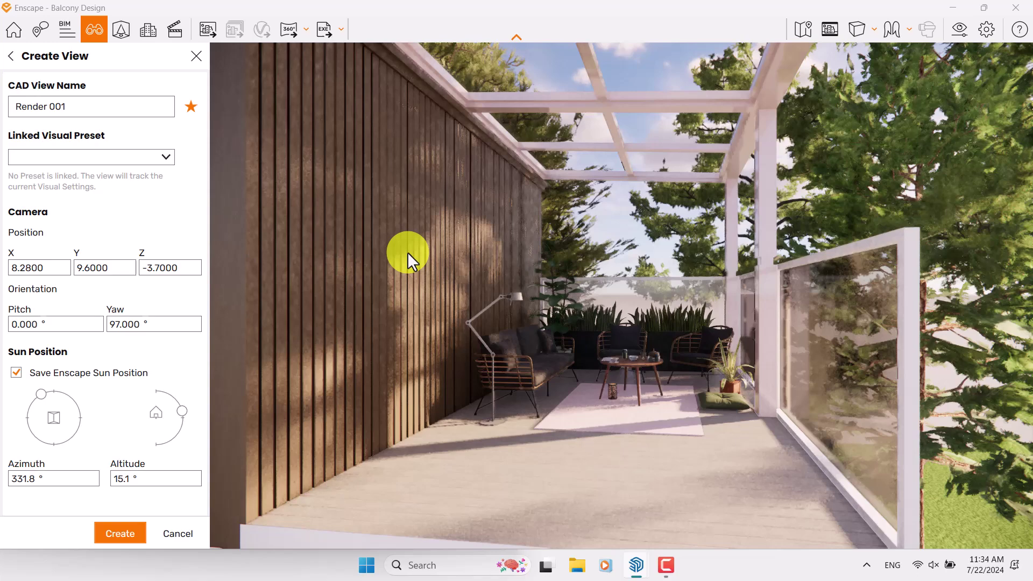
key(shift+i)
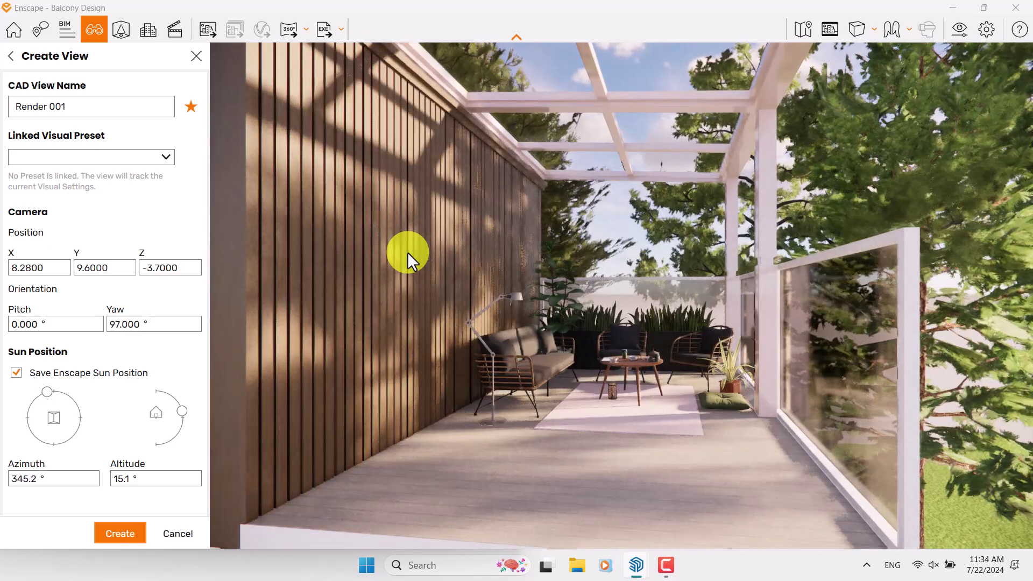
double_click(23, 481)
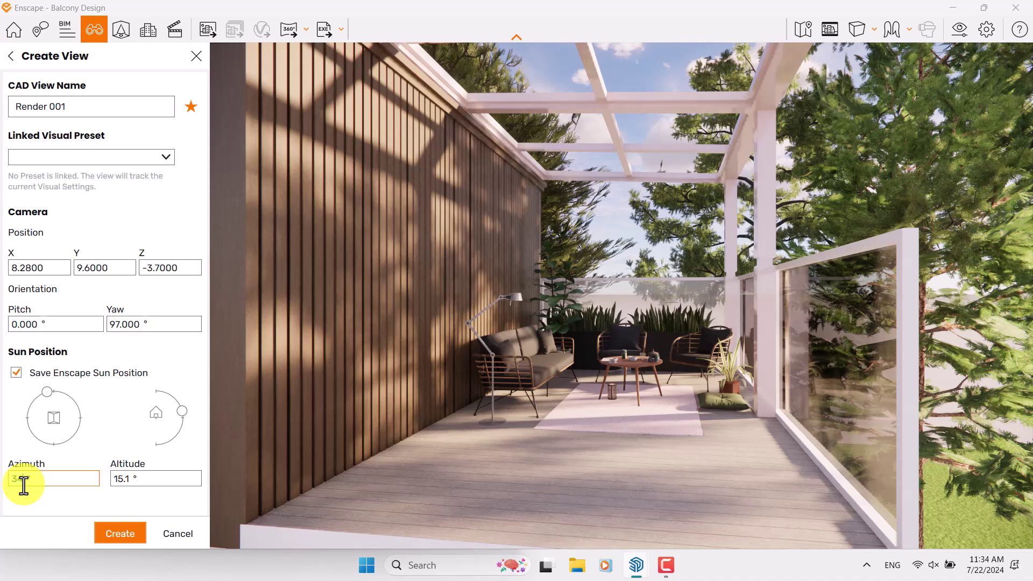
text(344)
key(Return)
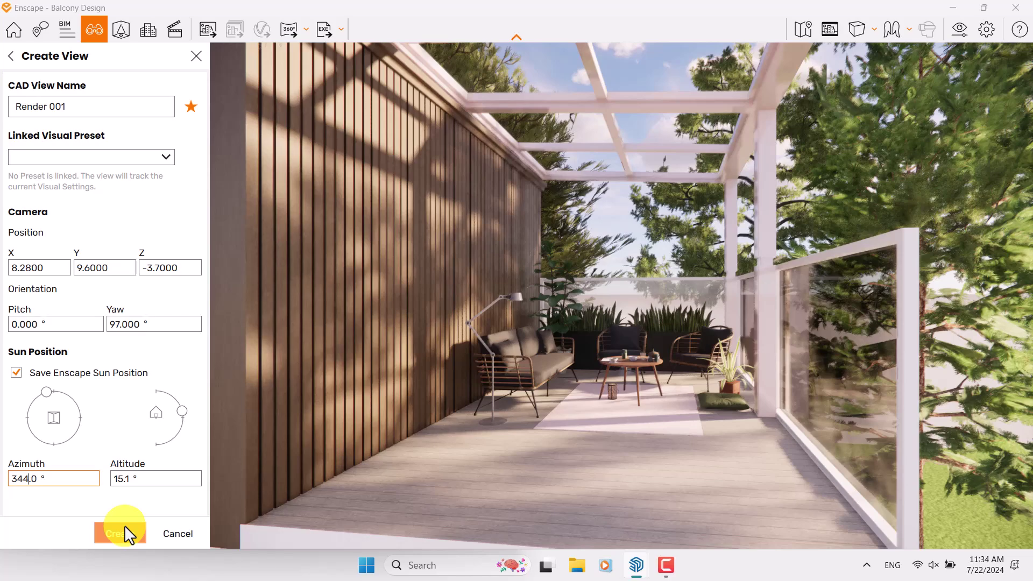
click(125, 527)
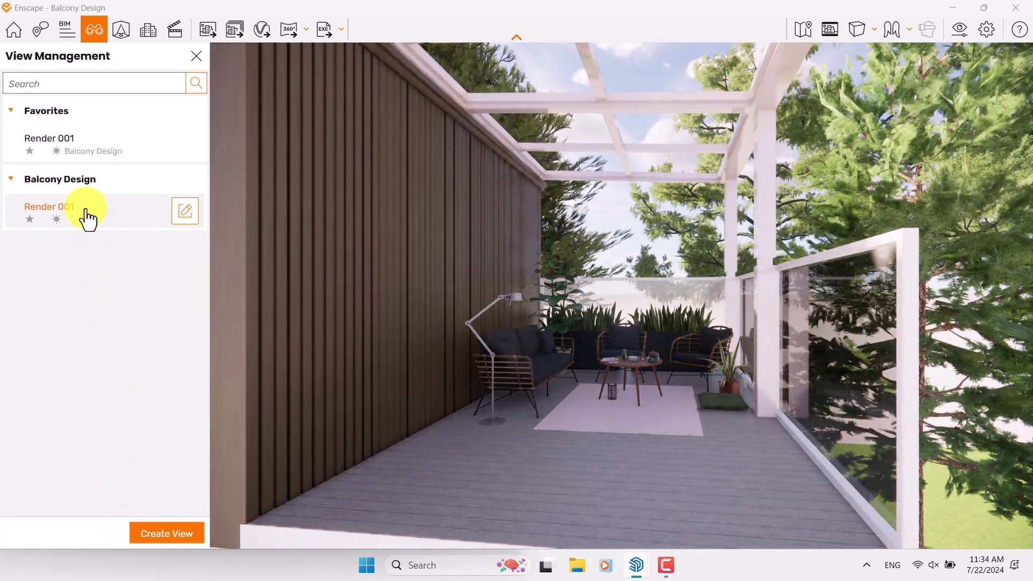
Step: Apply the Render 001 view and close View Management
click(86, 215)
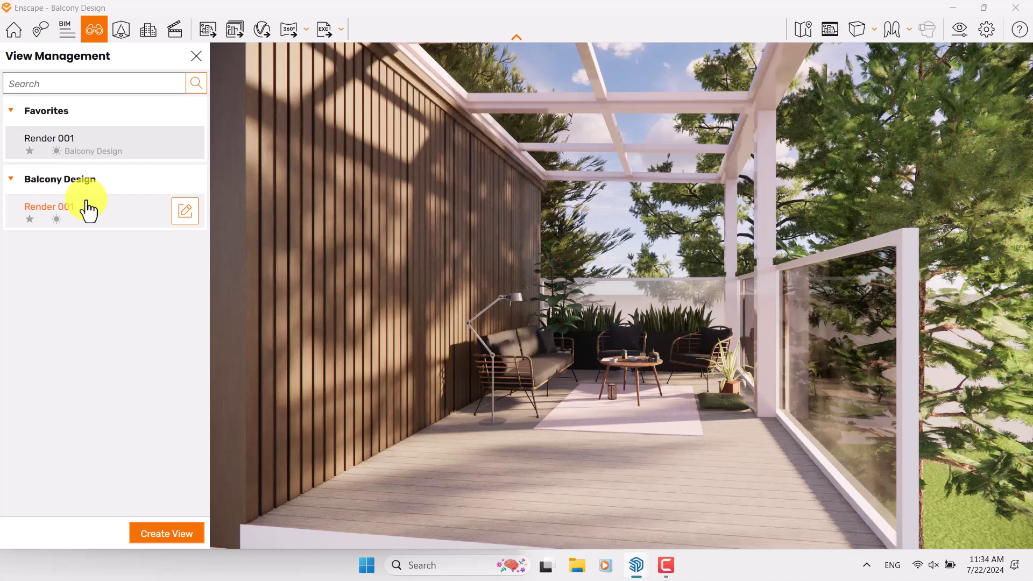
click(199, 56)
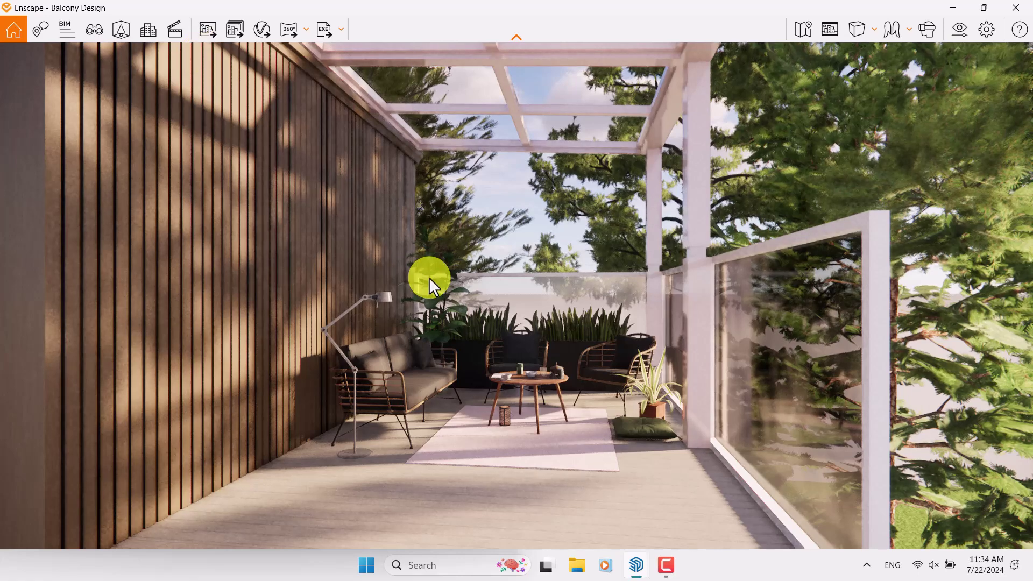
Step: Open Visual Settings beside the render, enable the safe frame, and narrow field of view to 60°
click(968, 31)
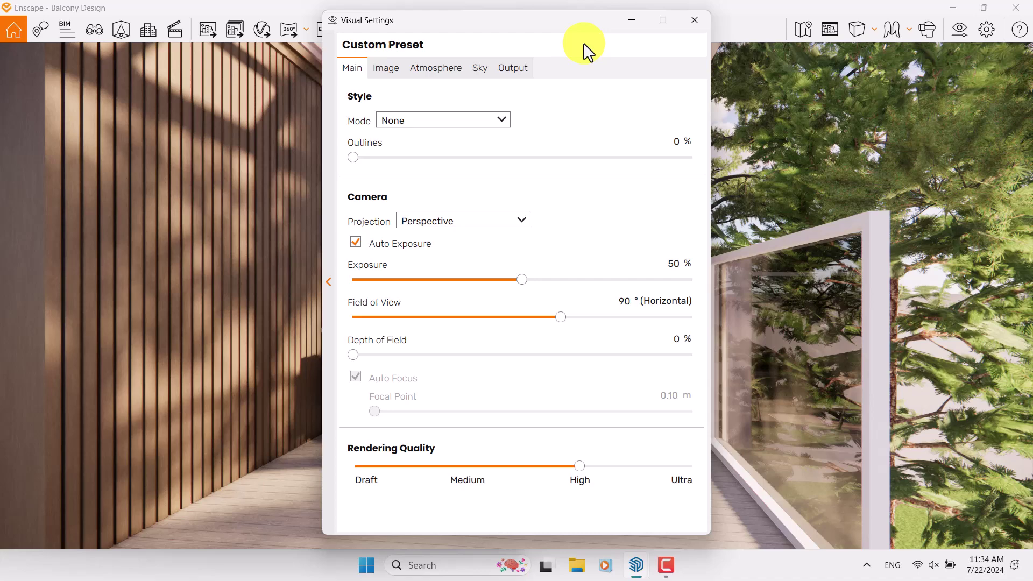
drag(549, 23, 864, 115)
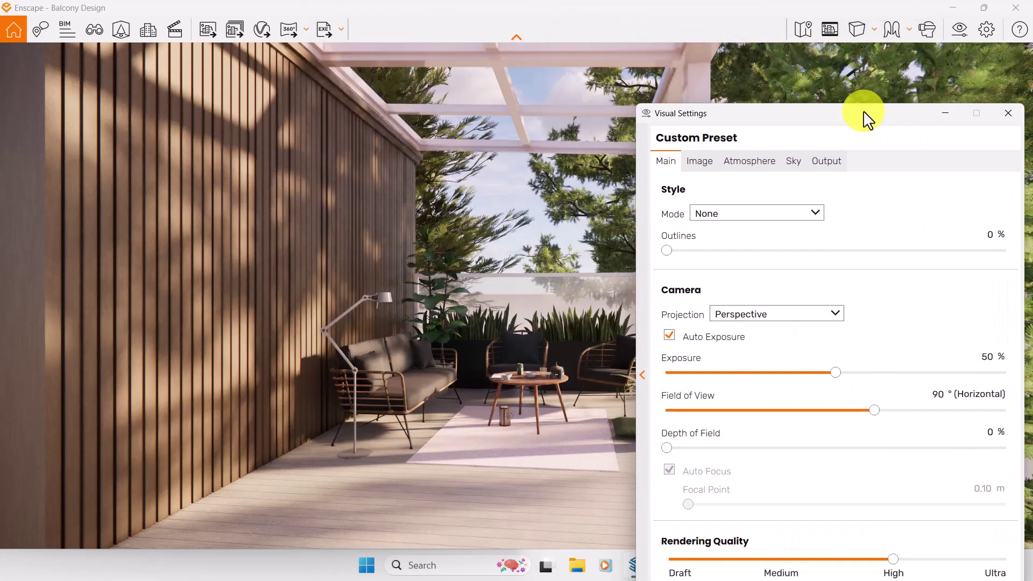
click(831, 30)
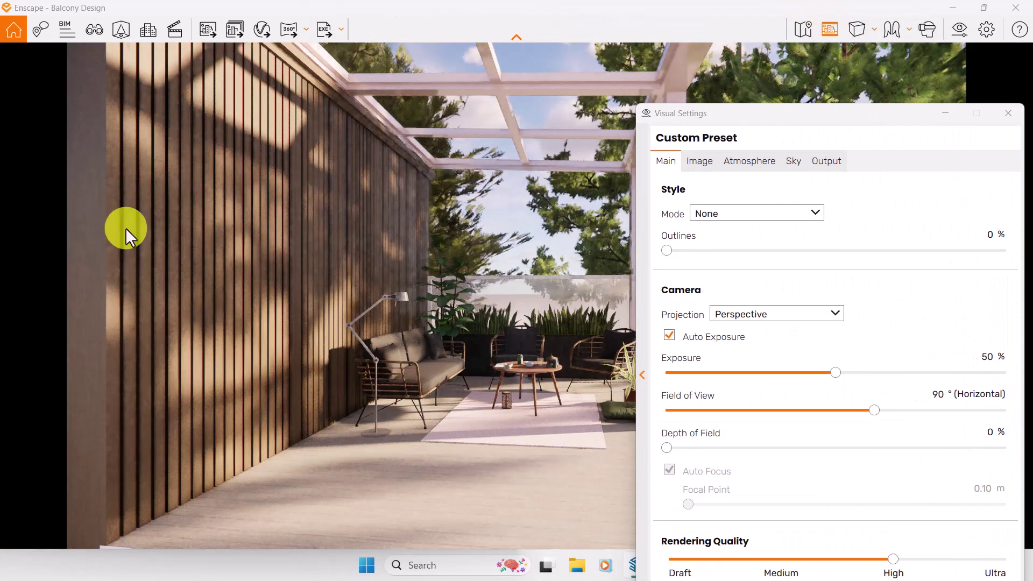
drag(792, 117, 721, 62)
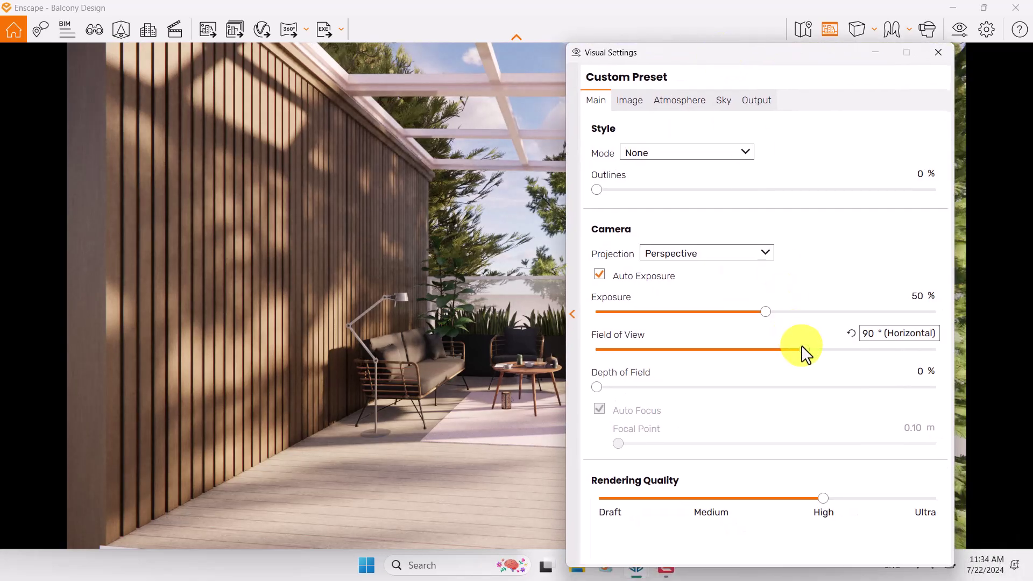
drag(802, 350, 726, 349)
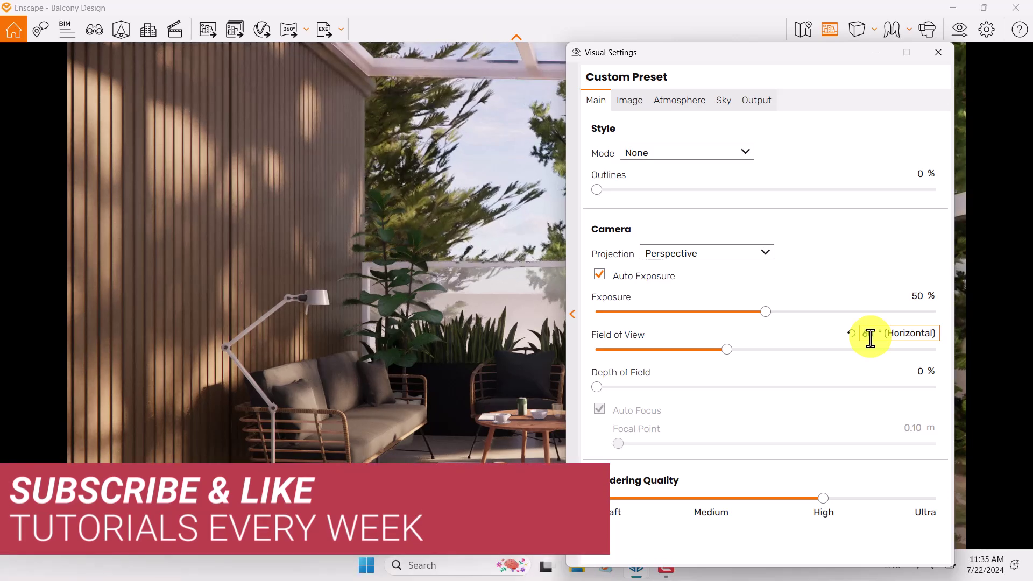
drag(802, 54, 242, 42)
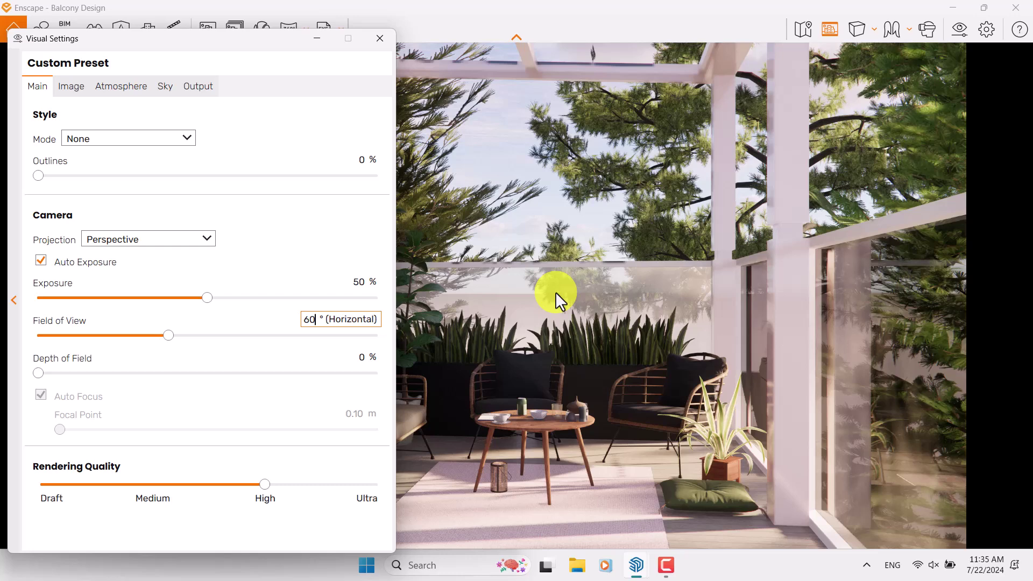
Step: Set the sky horizon backdrop to Town and rotate it to 84°
mouse_move(341, 300)
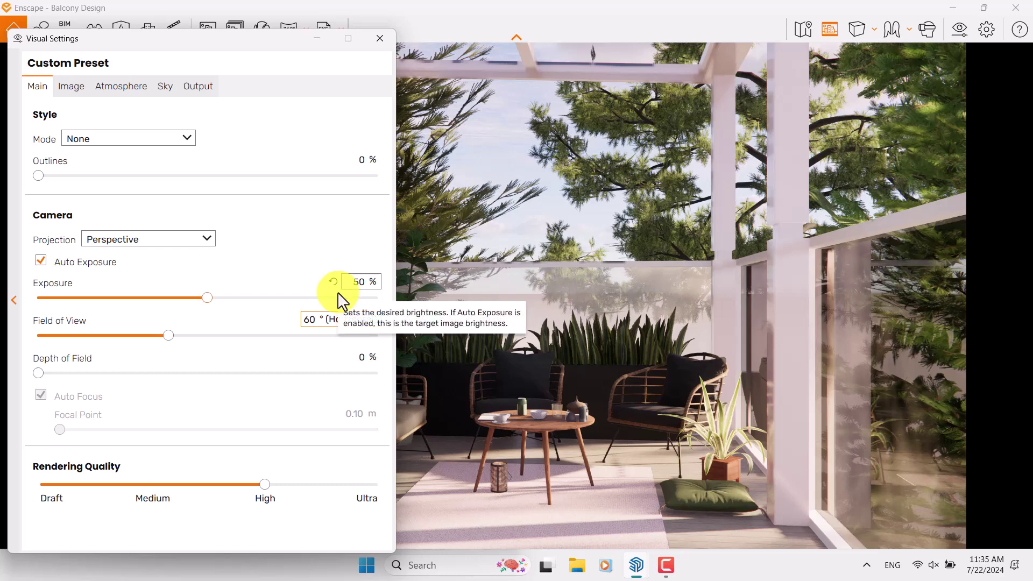
click(188, 87)
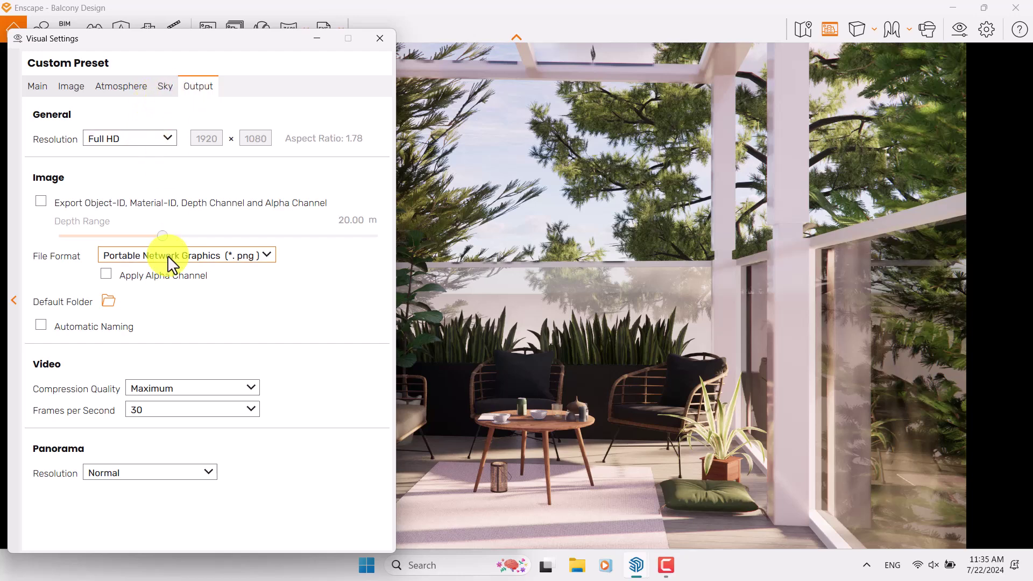
click(167, 87)
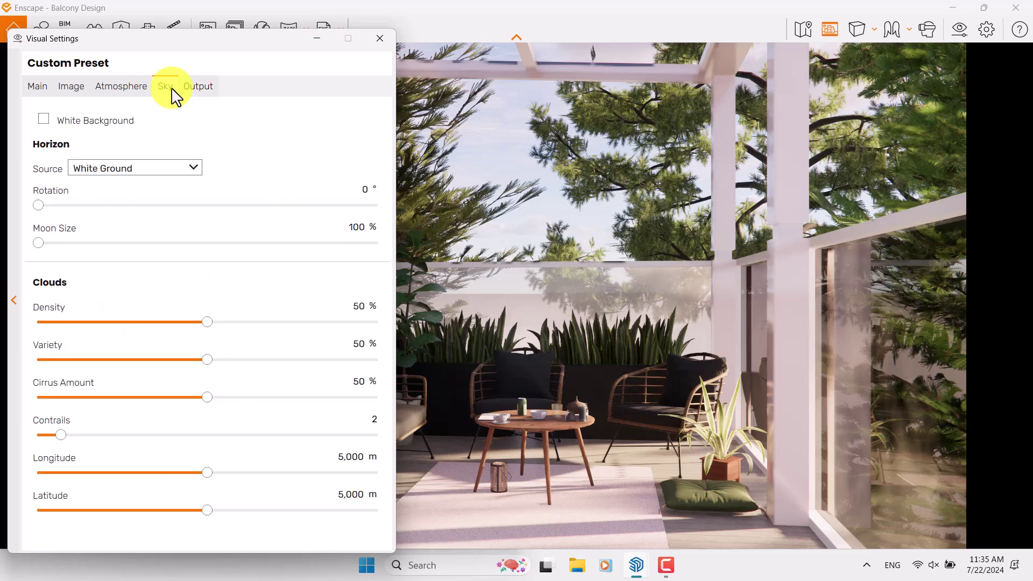
click(127, 180)
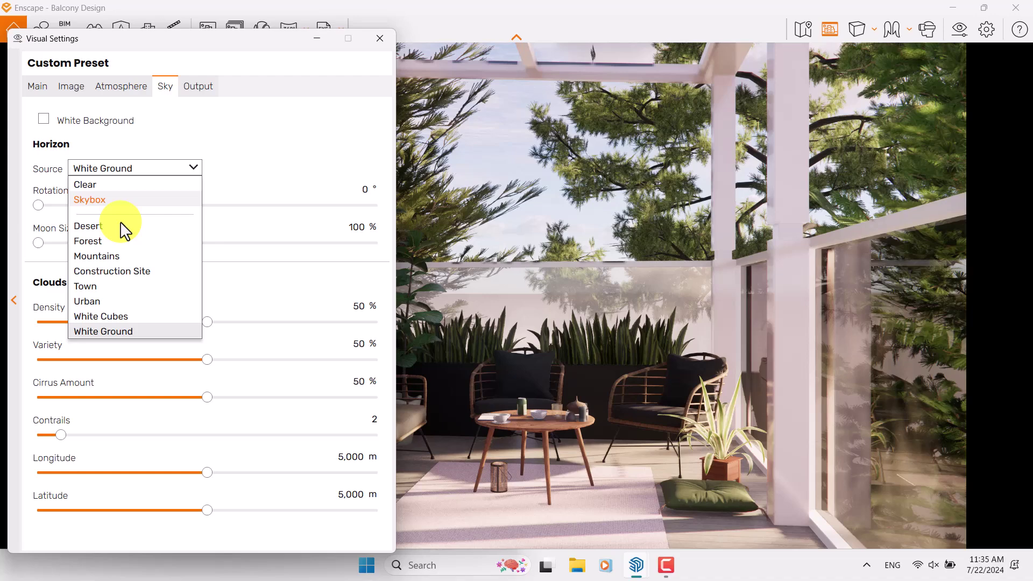
click(112, 303)
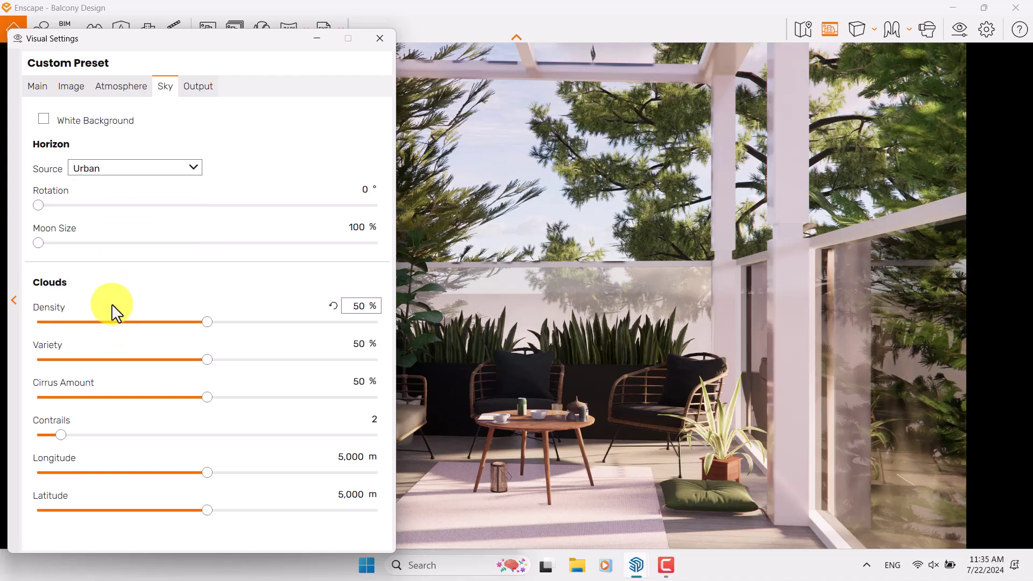
click(122, 166)
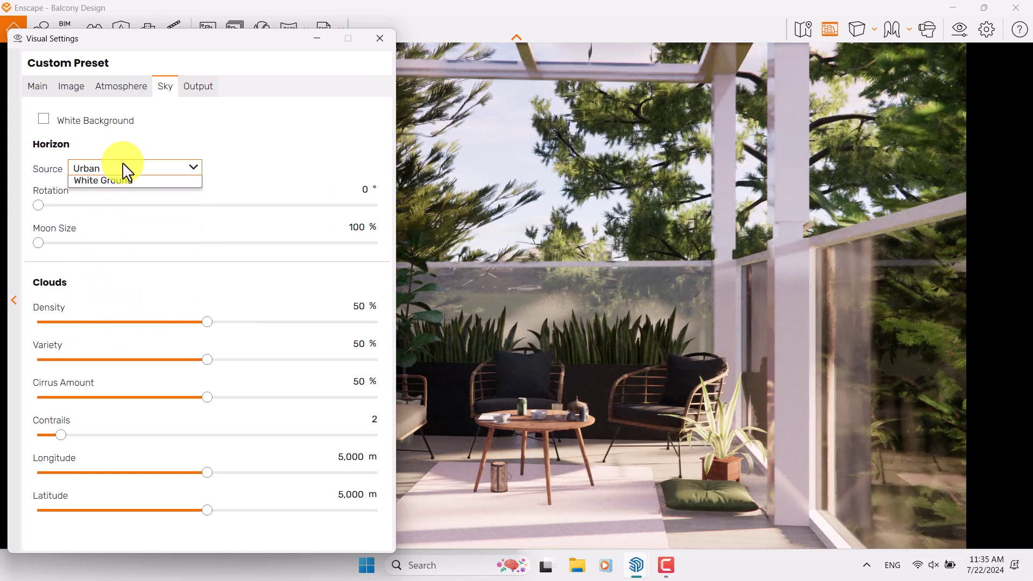
click(125, 291)
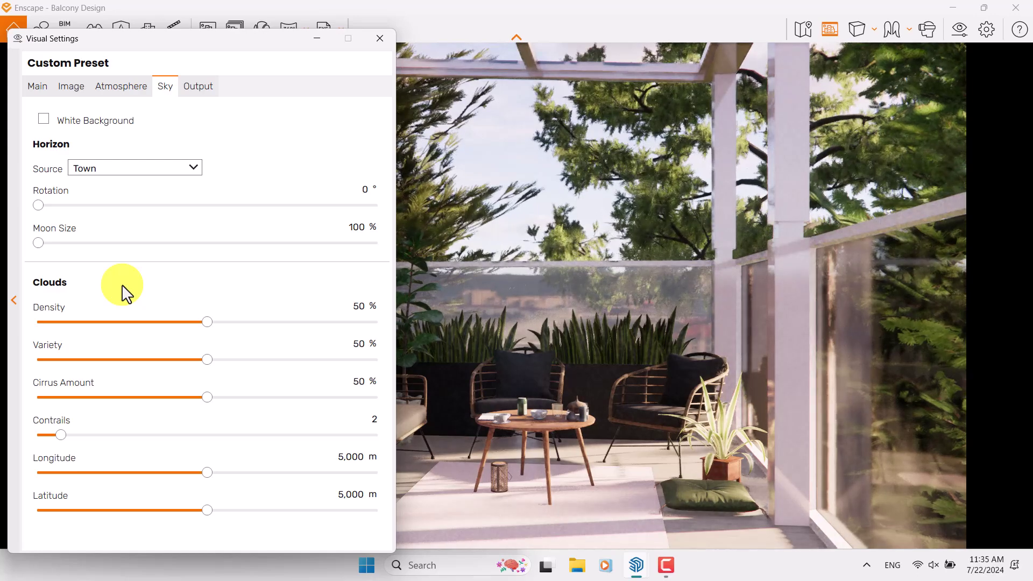
click(128, 169)
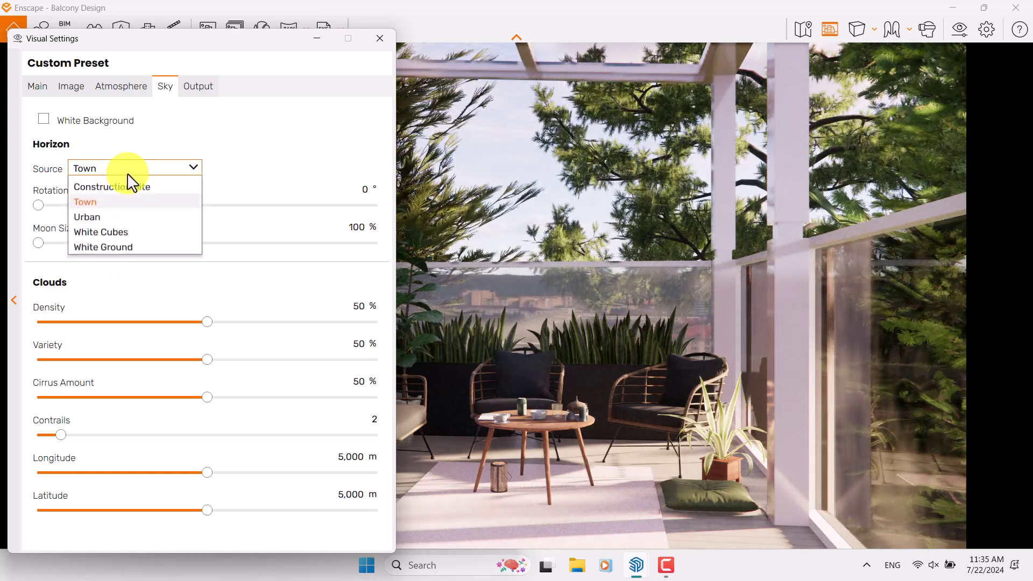
click(129, 258)
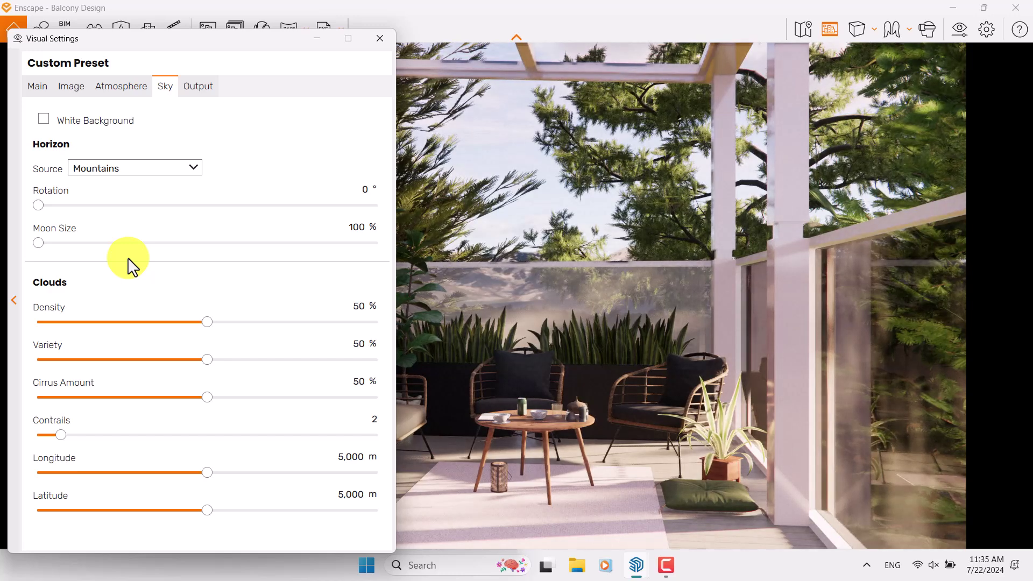
click(128, 171)
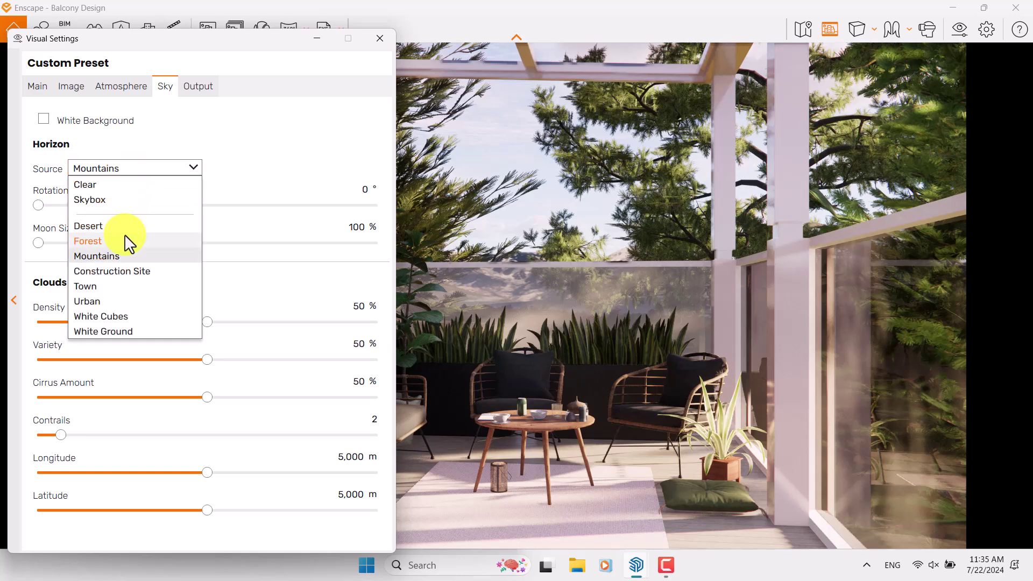
click(105, 288)
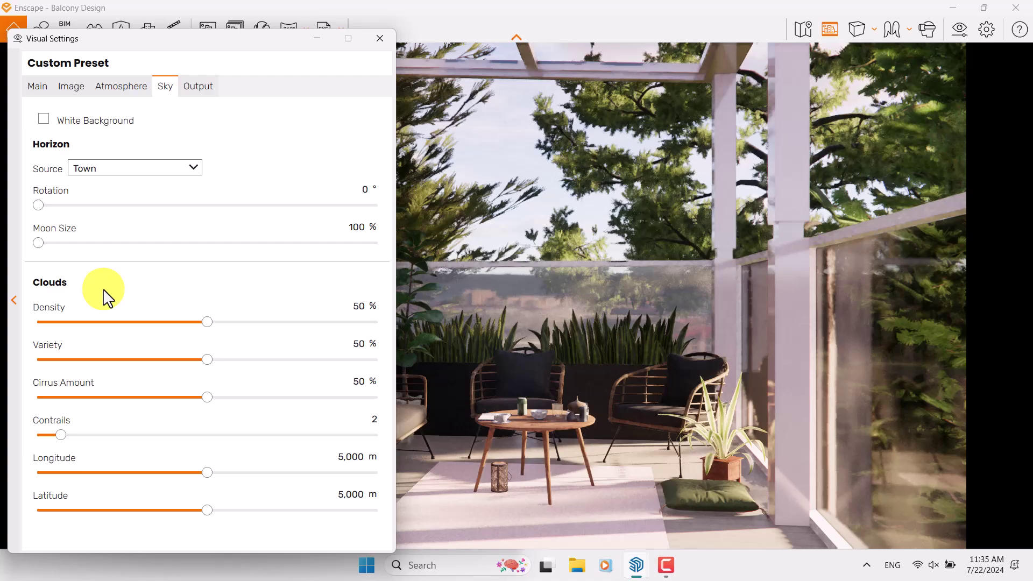
drag(38, 207, 117, 207)
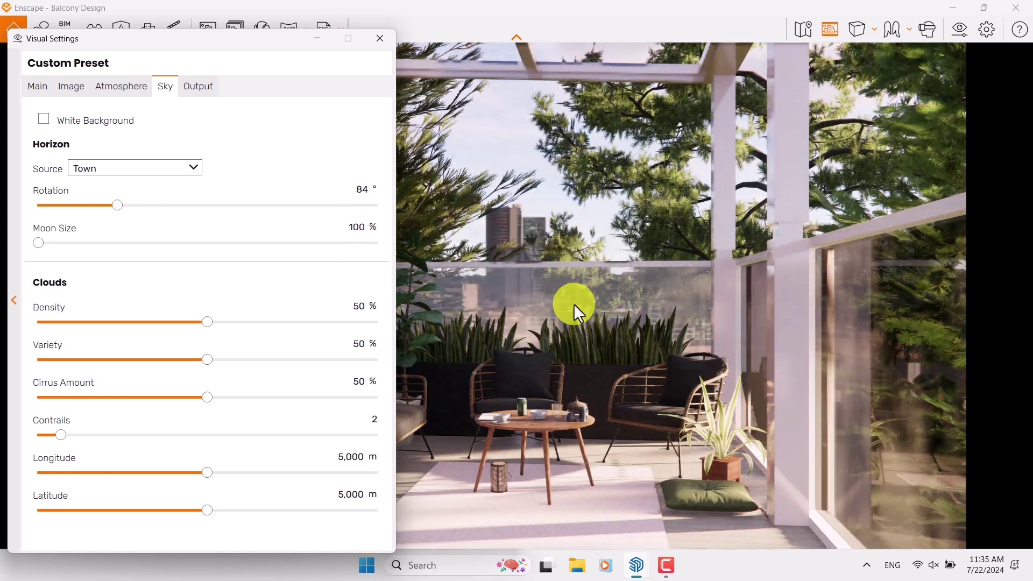
click(366, 191)
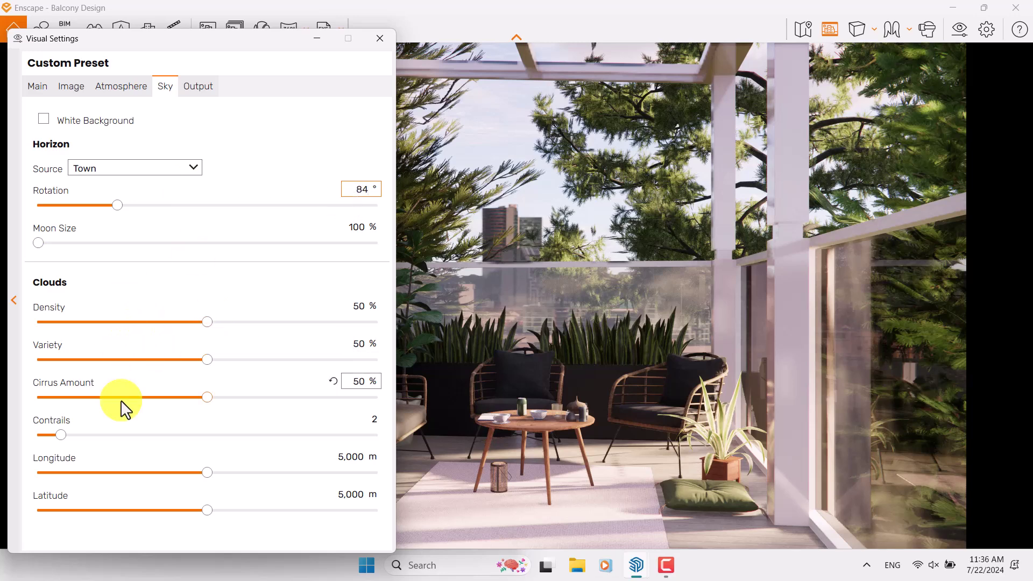
Step: Lower the Atmosphere sun brightness to 9%
click(42, 86)
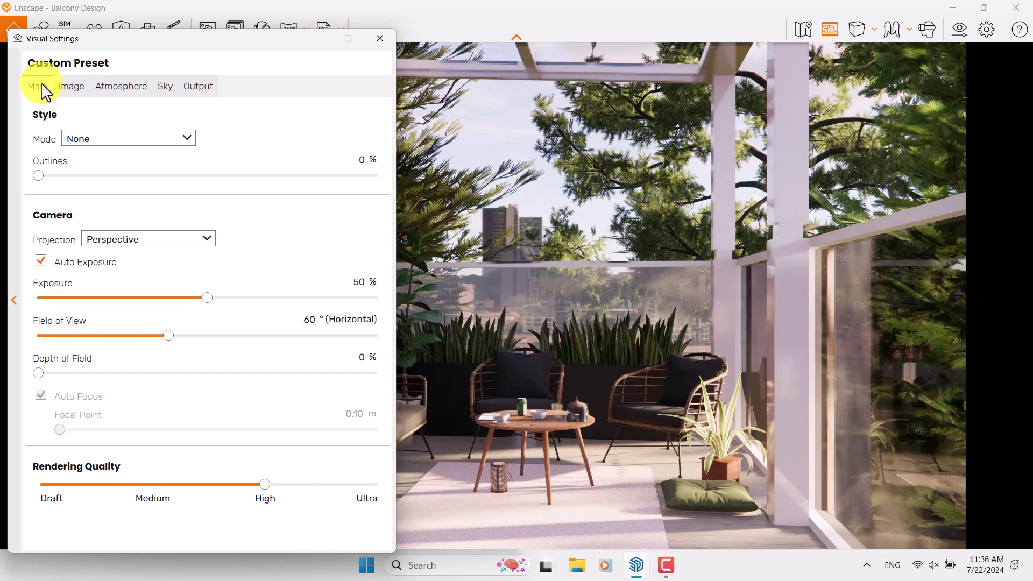
mouse_move(150, 383)
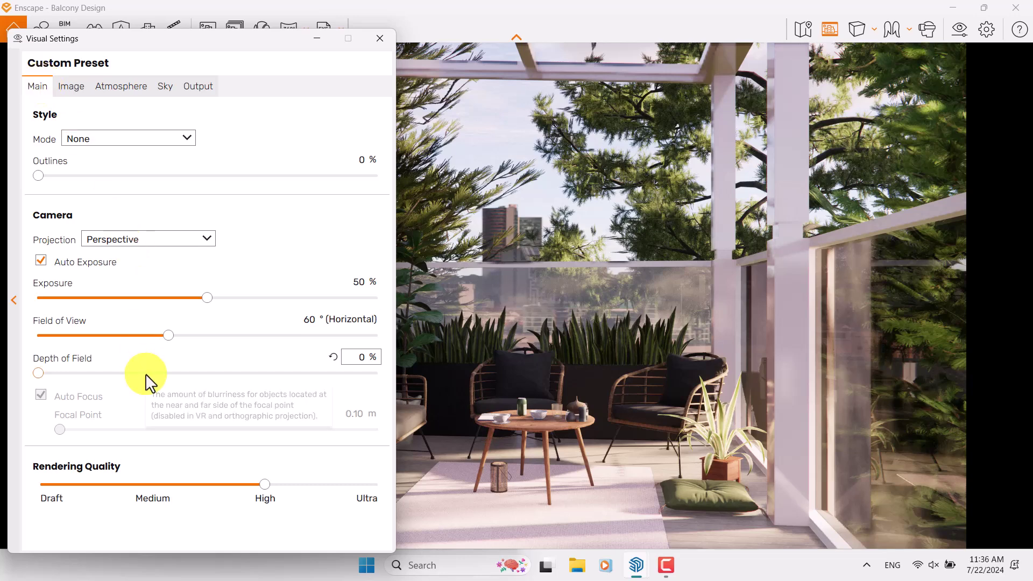
click(120, 87)
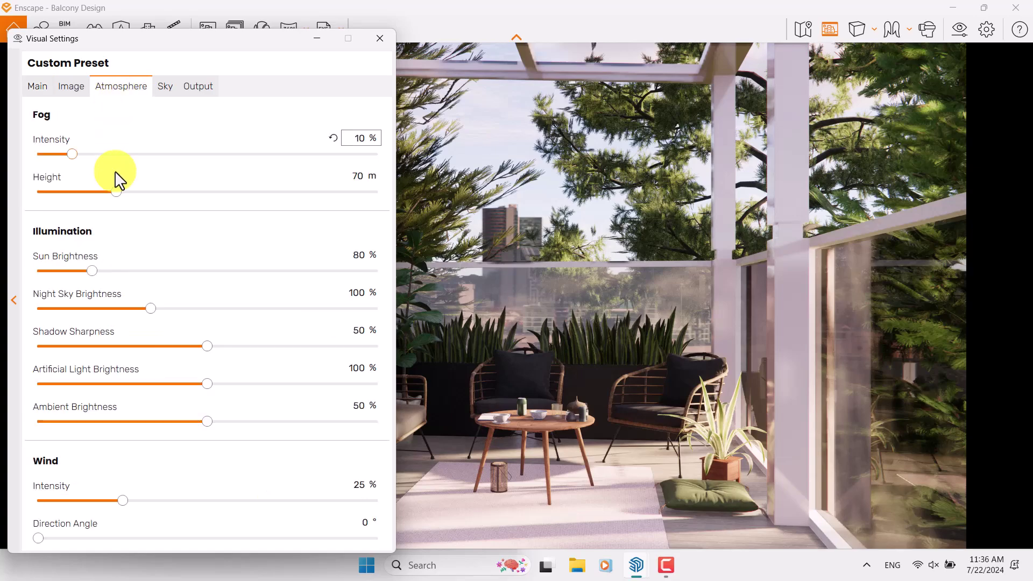
drag(92, 270, 46, 273)
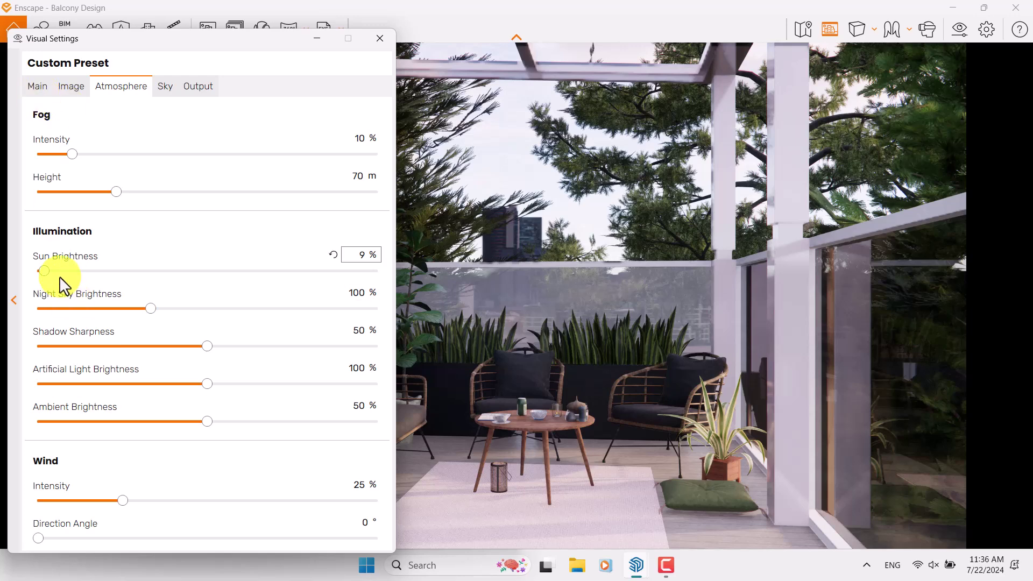
Step: Raise the exposure to 56%
click(36, 87)
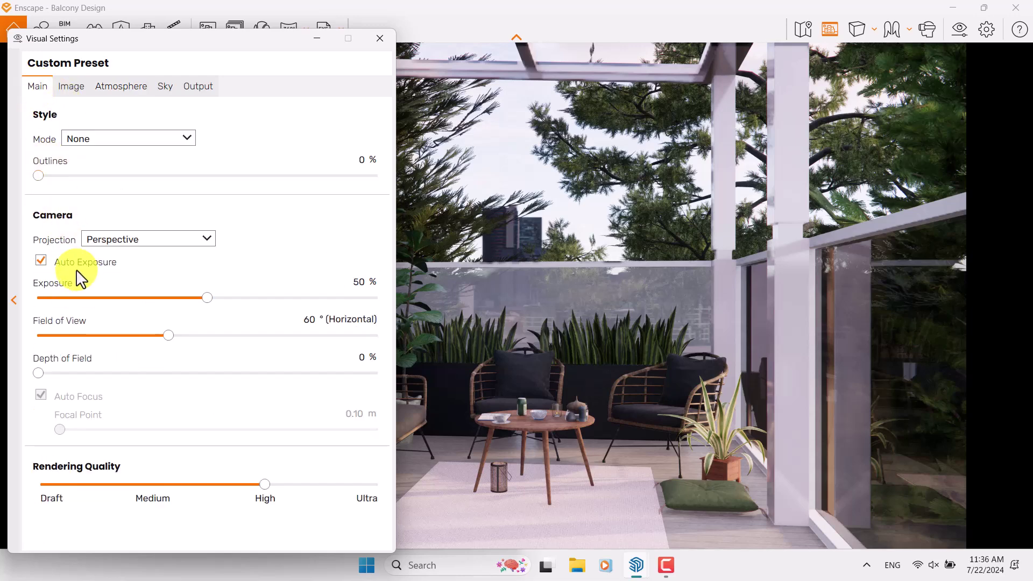
drag(206, 299, 223, 306)
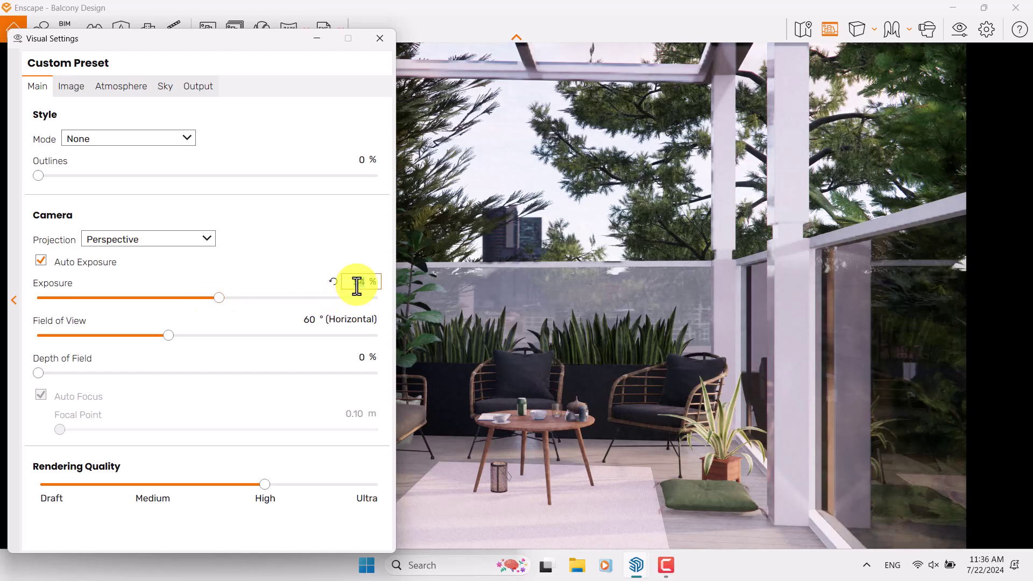
key(Return)
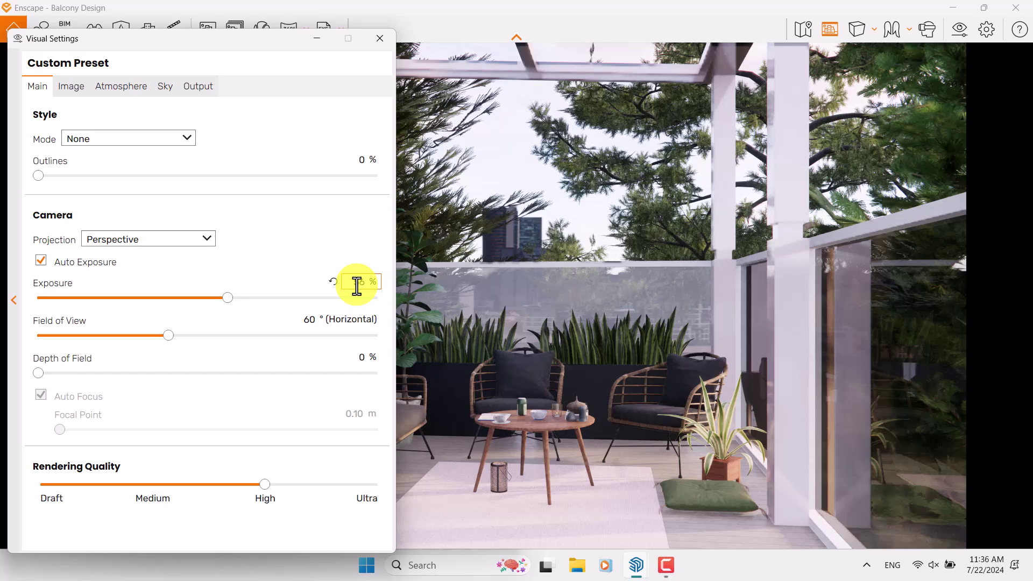
Step: Set depth of field to 9% with auto focus off and a 5.72 m focal point
drag(43, 373, 141, 373)
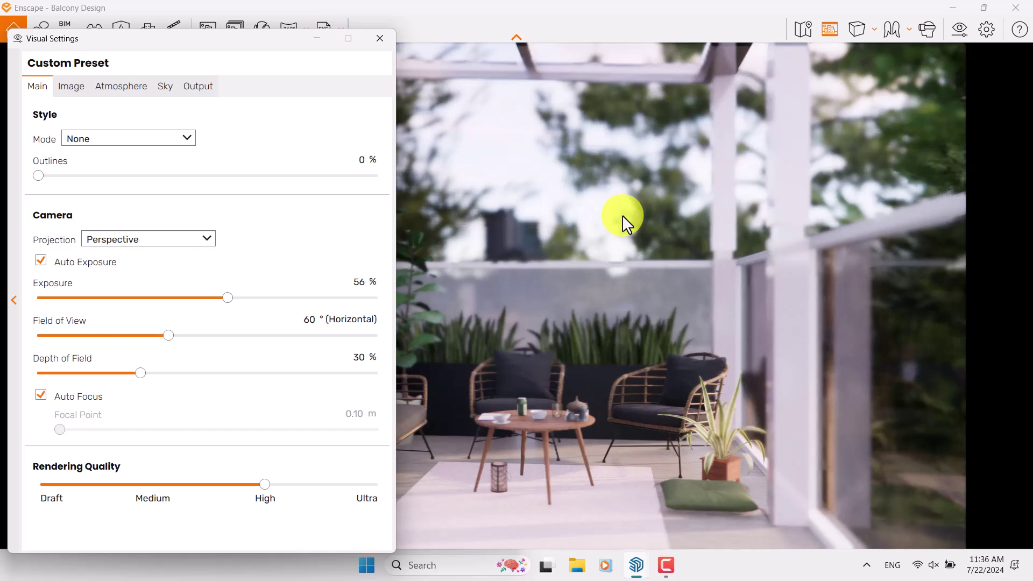
click(48, 401)
drag(196, 444, 245, 435)
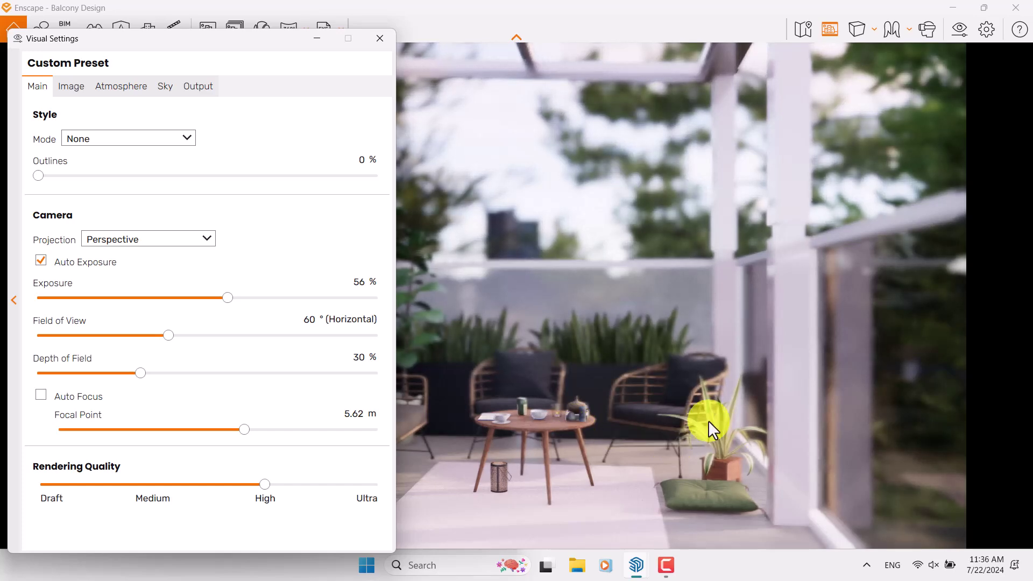
click(355, 414)
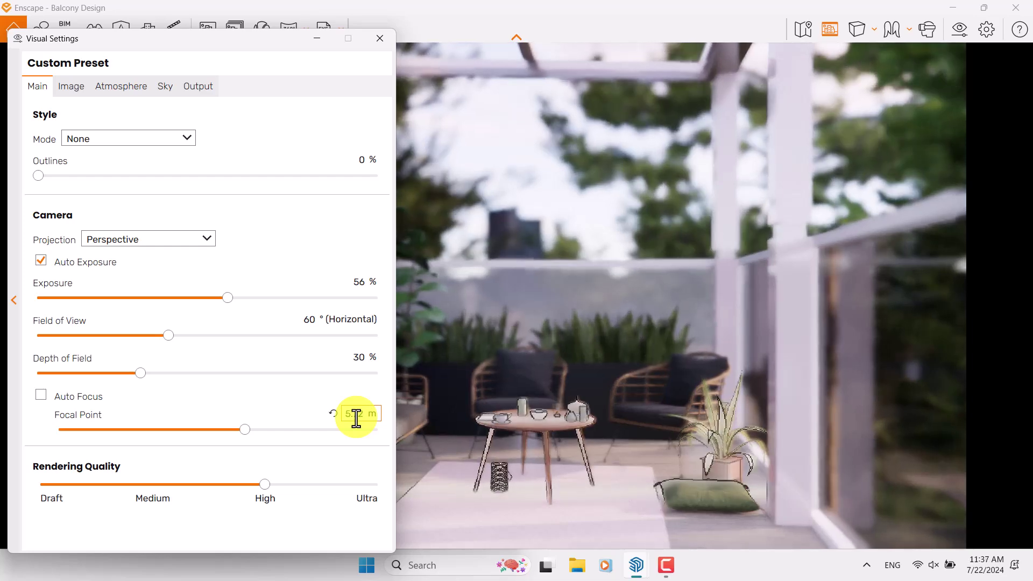
click(360, 357)
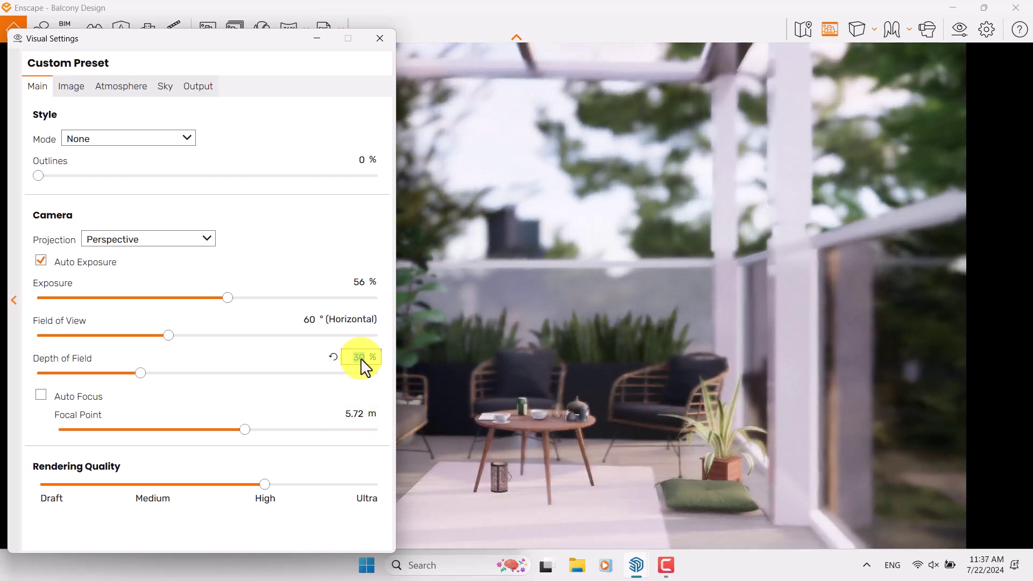
text(0)
key(Return)
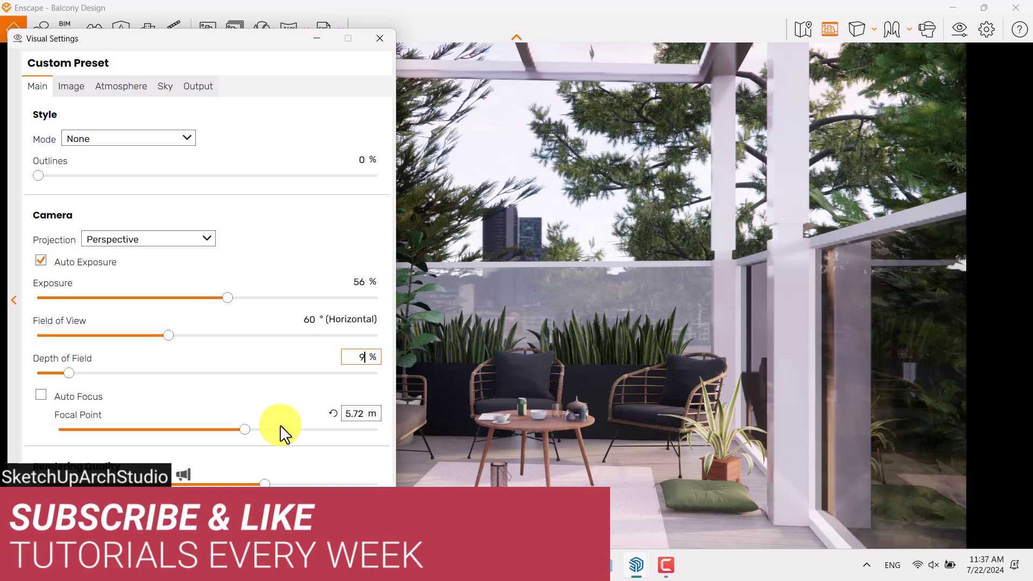
Step: Set rendering quality to Ultra and outlines to 4%
click(360, 480)
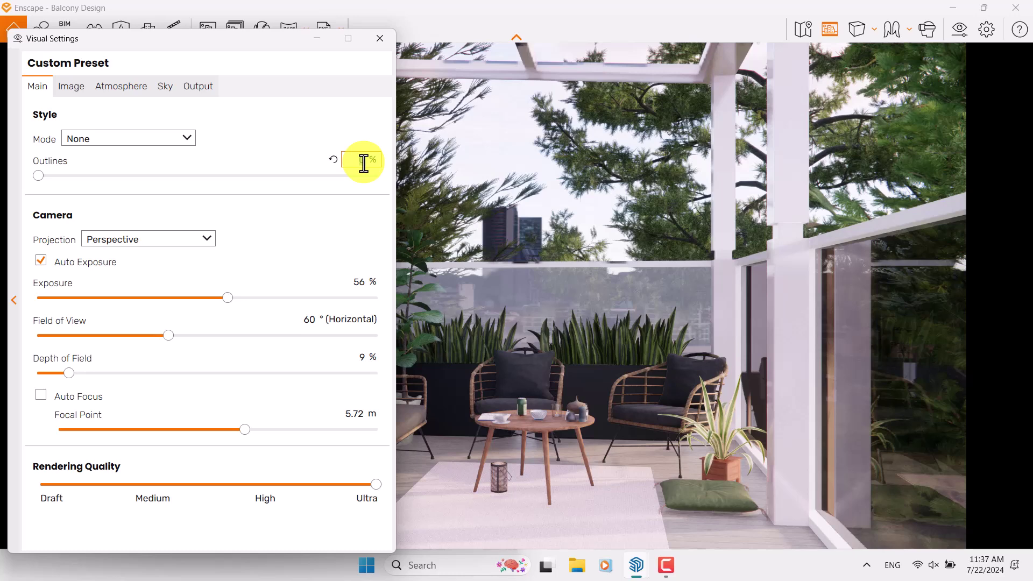
text(4)
key(Return)
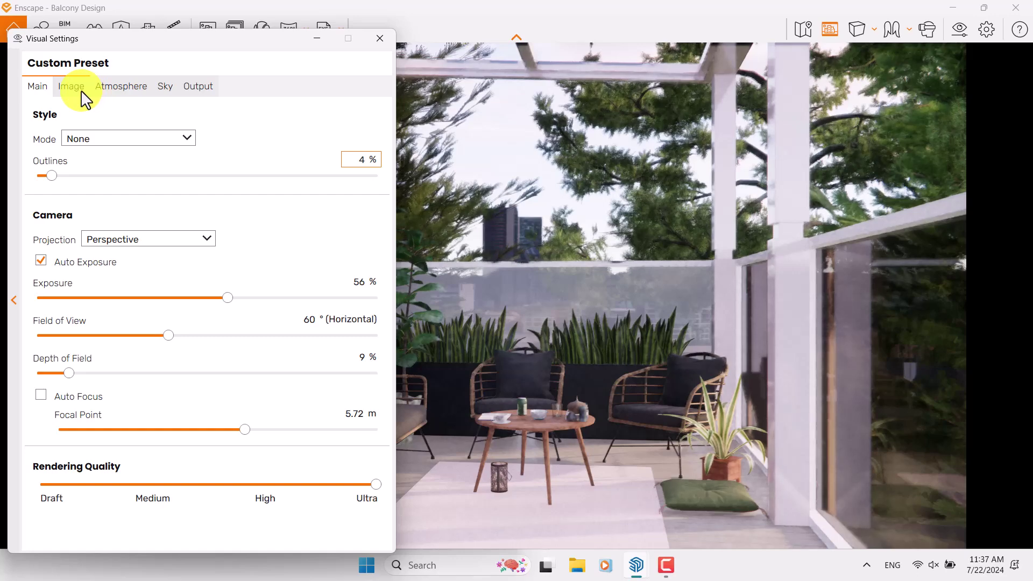
Step: Change saved view Render 001's camera yaw to 99° and re-save it
click(380, 38)
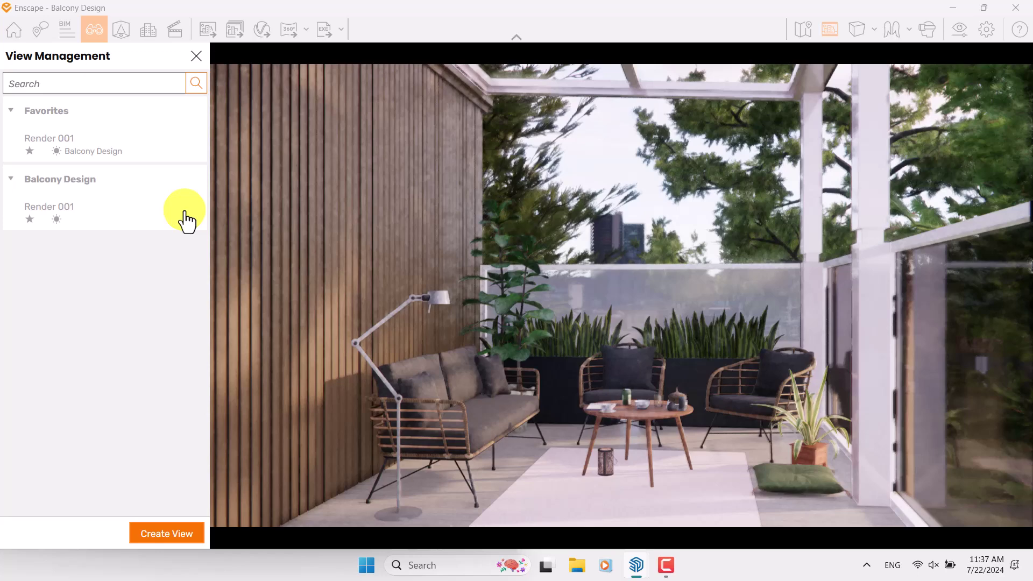
click(39, 205)
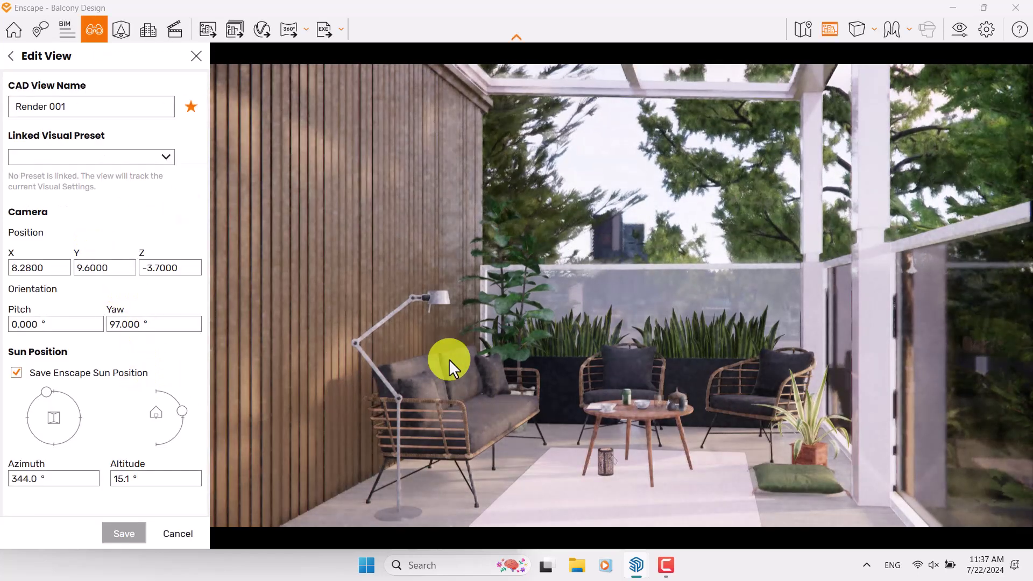
click(139, 324)
text(99)
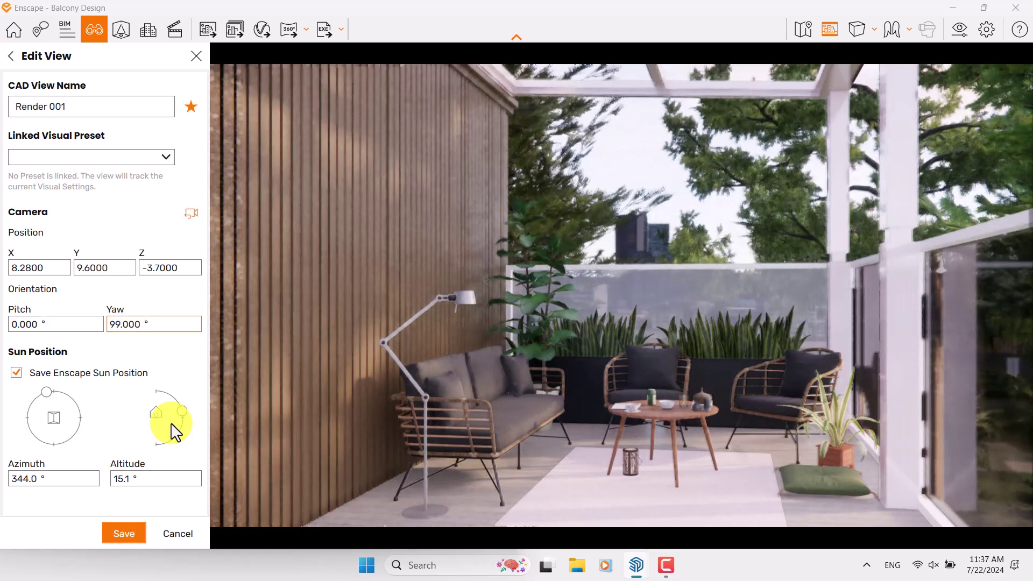
click(134, 538)
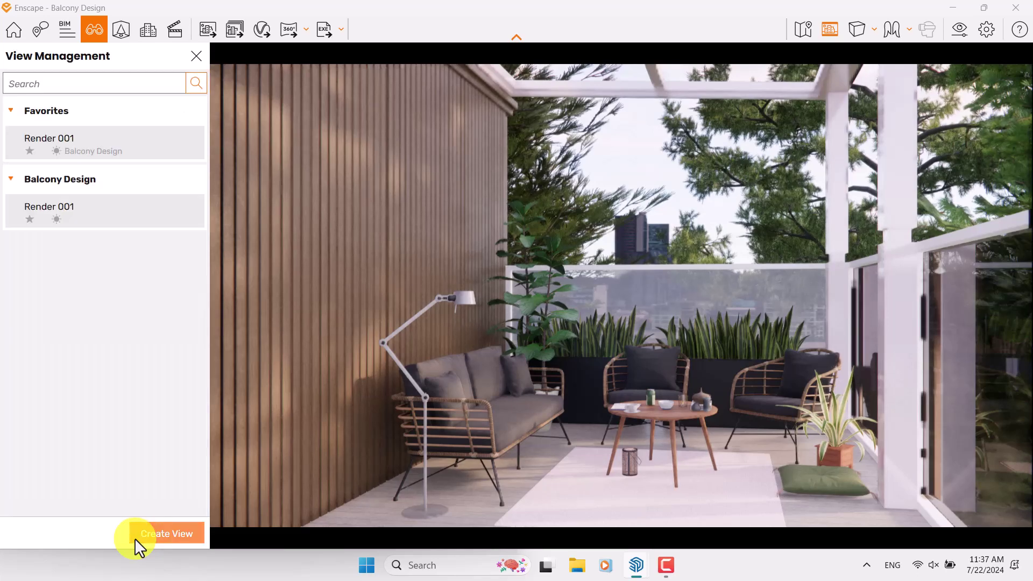
click(196, 57)
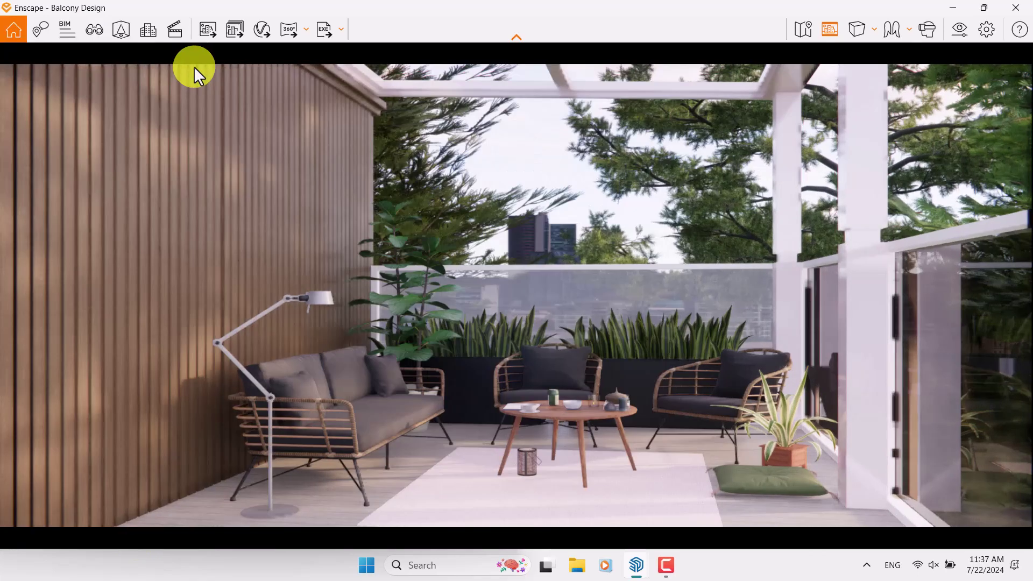
Step: Turn on Auto Contrast in the Image settings
click(948, 37)
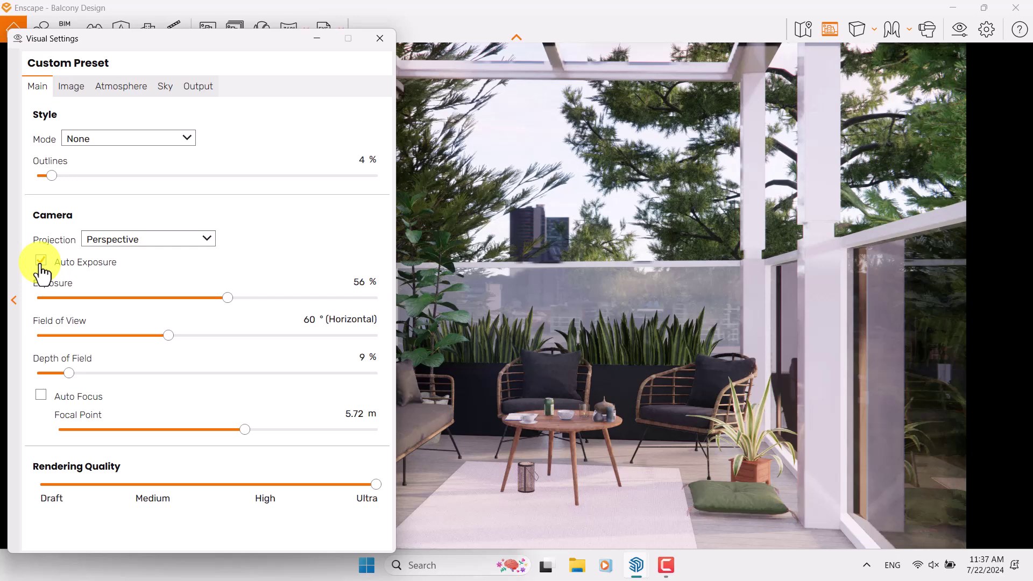
click(66, 89)
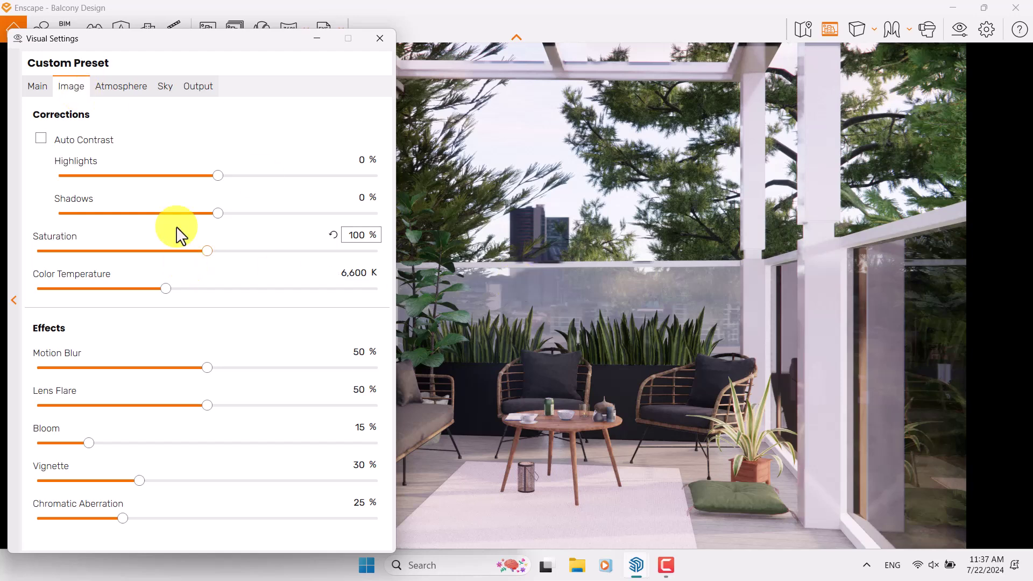
click(48, 142)
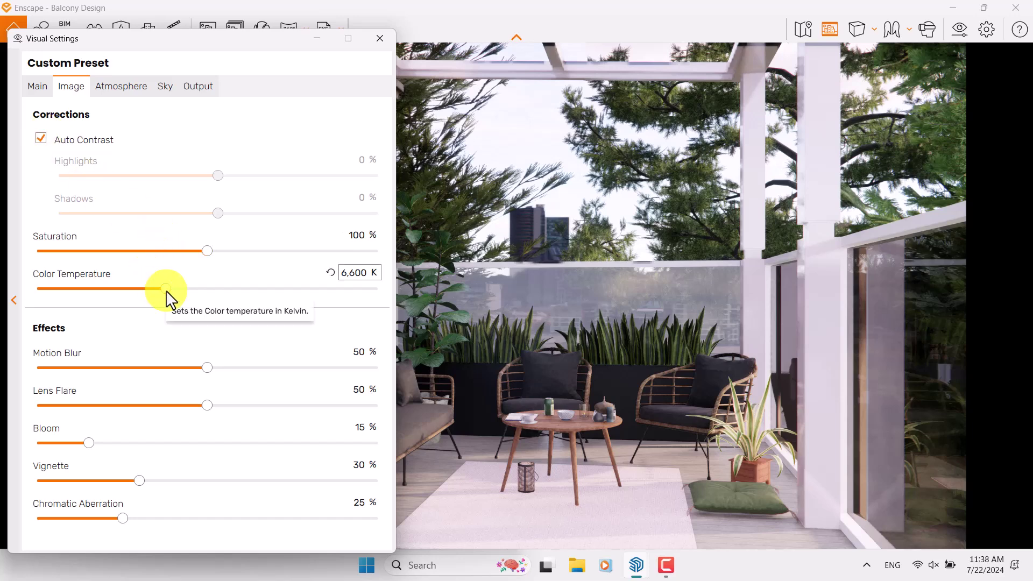
Step: Set colour temperature to 4,900 K and saturation to 101%
drag(167, 292, 112, 293)
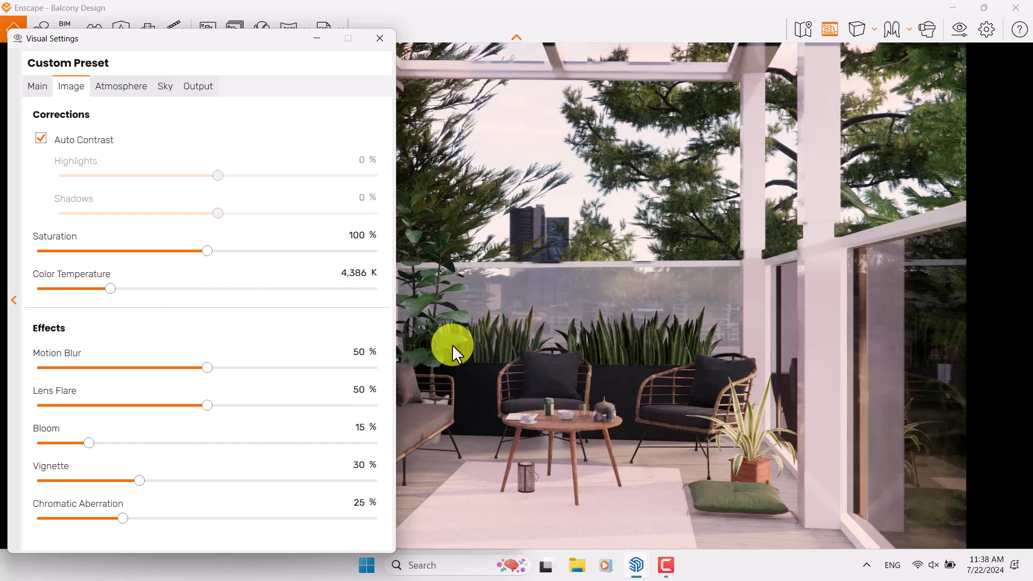
click(361, 272)
key(BackSpace)
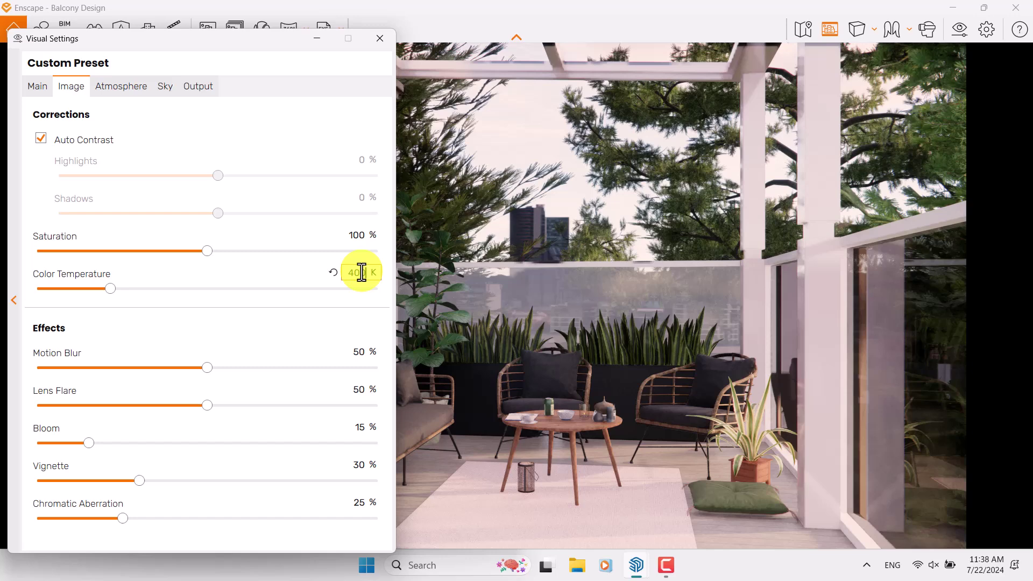
text(4000)
key(Return)
click(362, 235)
click(358, 275)
text(4)
key(Return)
click(357, 235)
text(101)
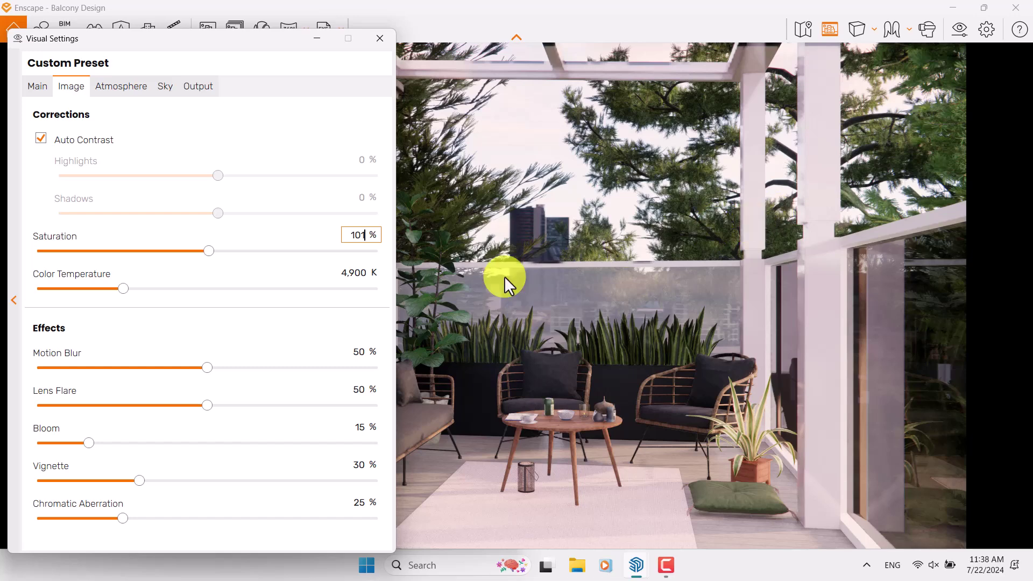
Step: Turn motion blur off and set lens flare to 29
drag(206, 369, 5, 376)
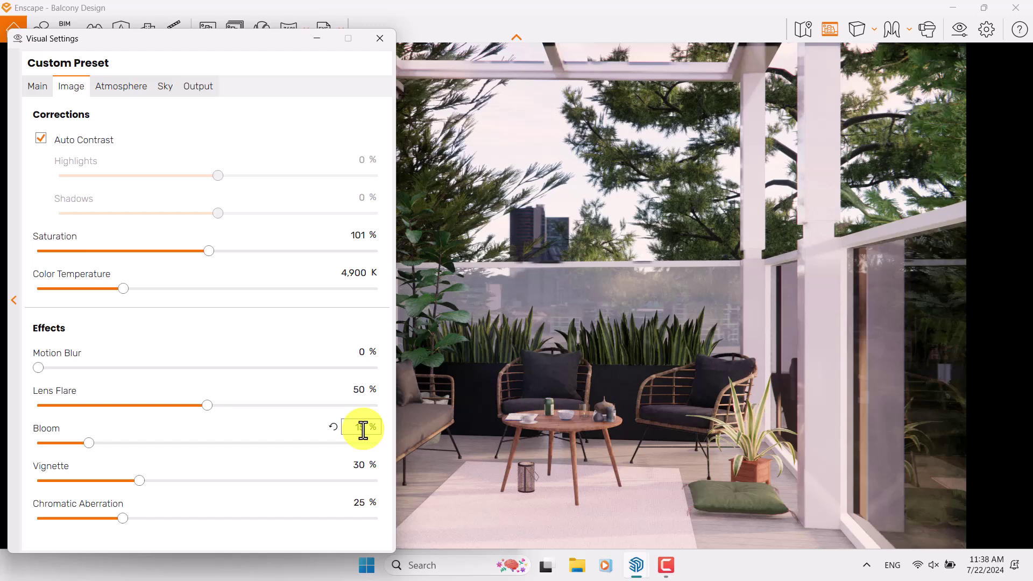
text(4)
click(358, 389)
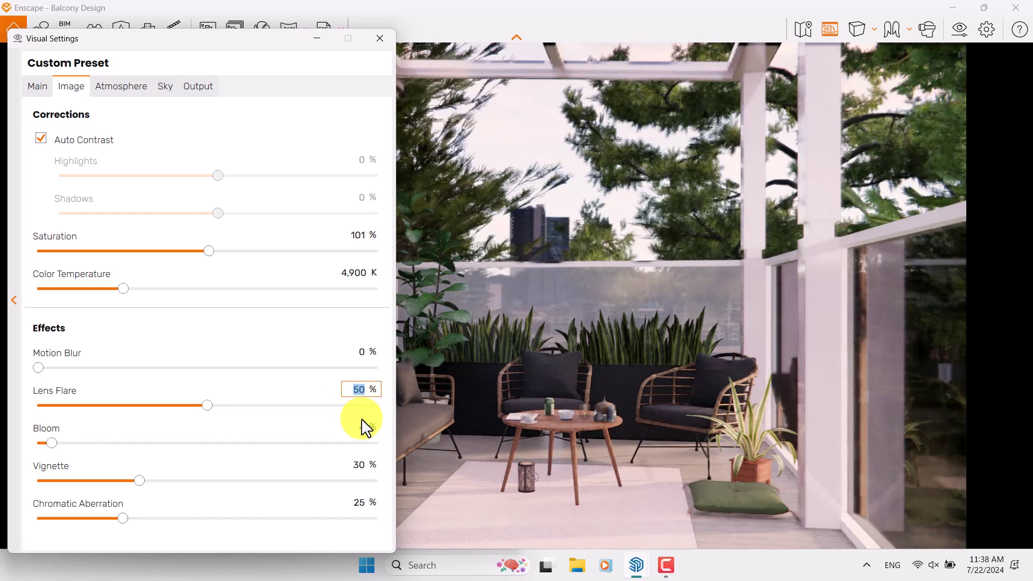
text(29)
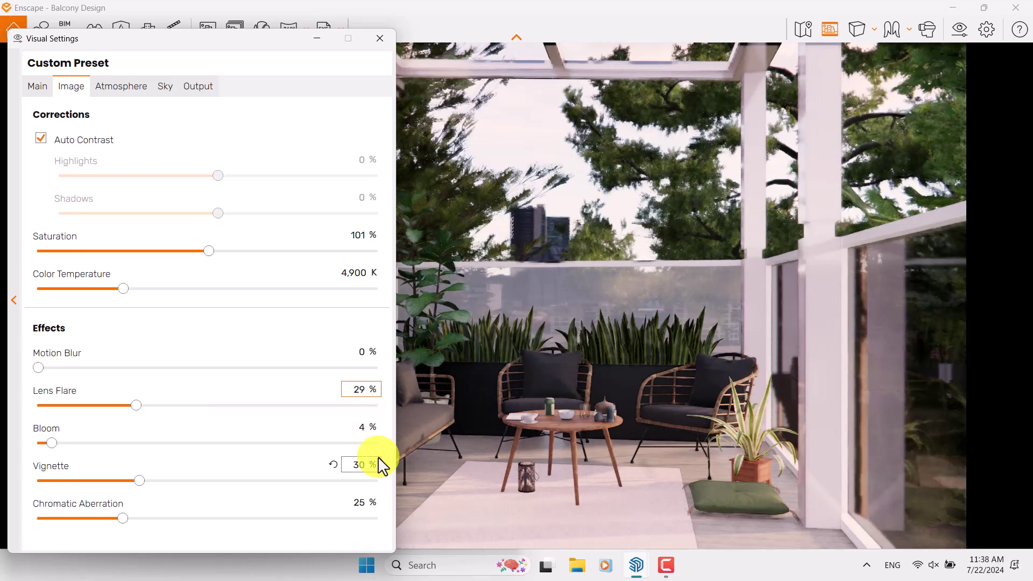
Step: Set vignette to 16% and chromatic aberration to 0%
click(360, 465)
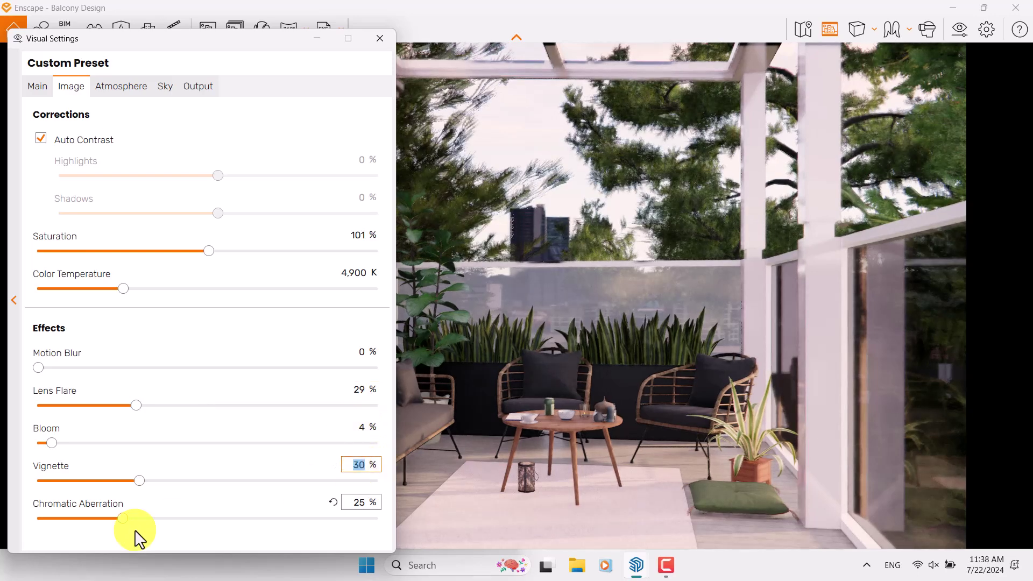
drag(140, 481, 268, 482)
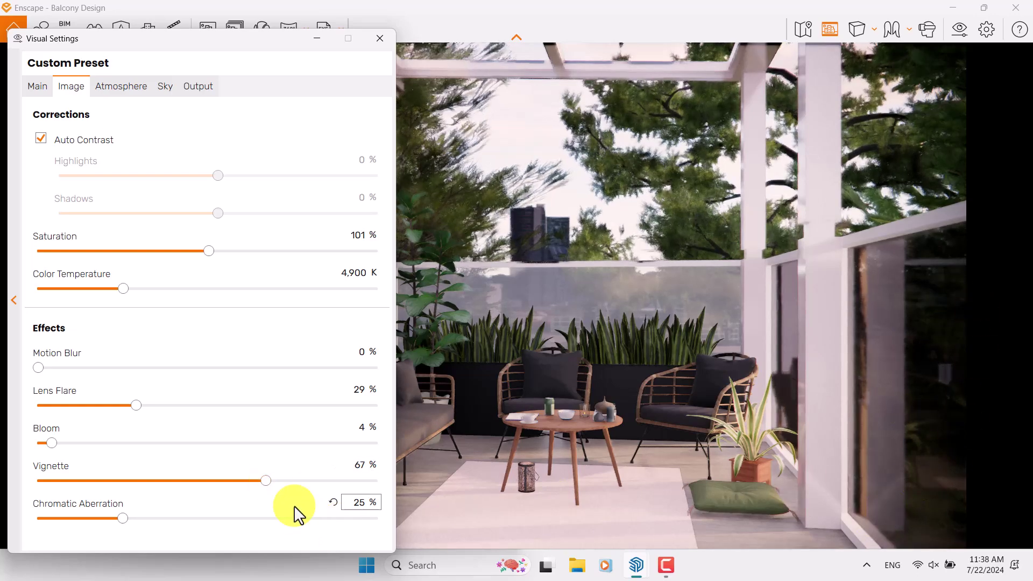
drag(268, 481, 76, 481)
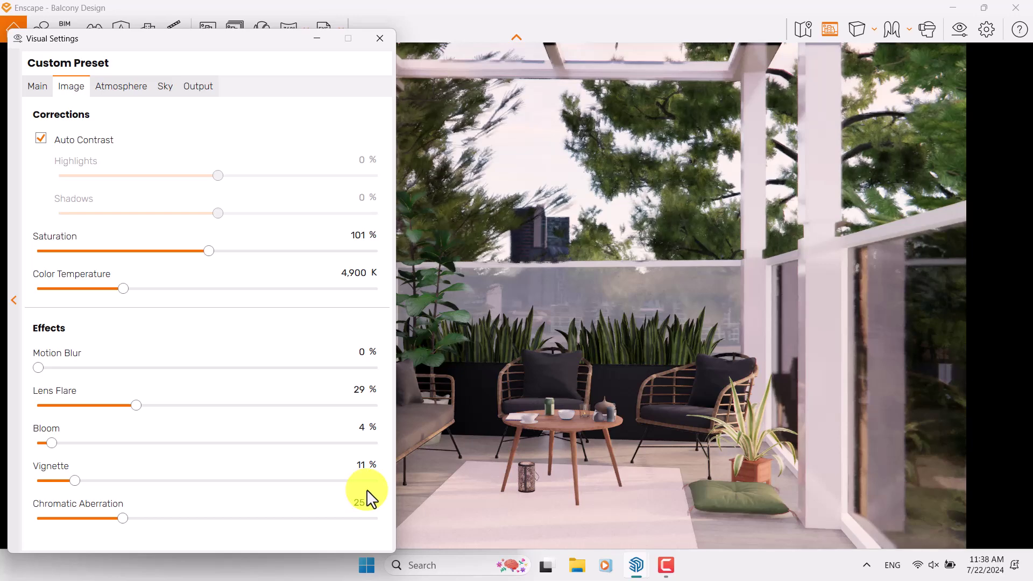
click(360, 466)
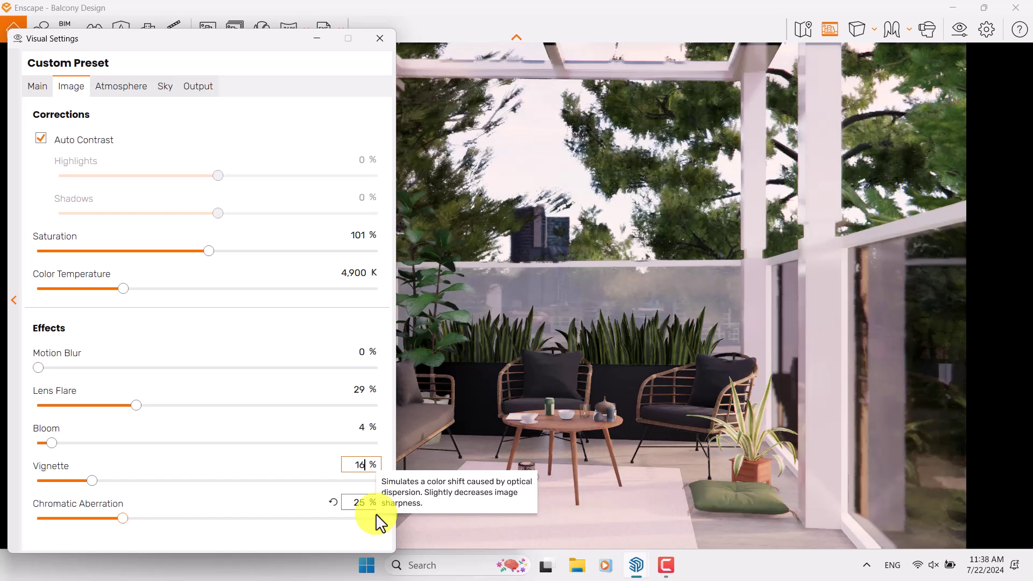
click(364, 504)
text(0)
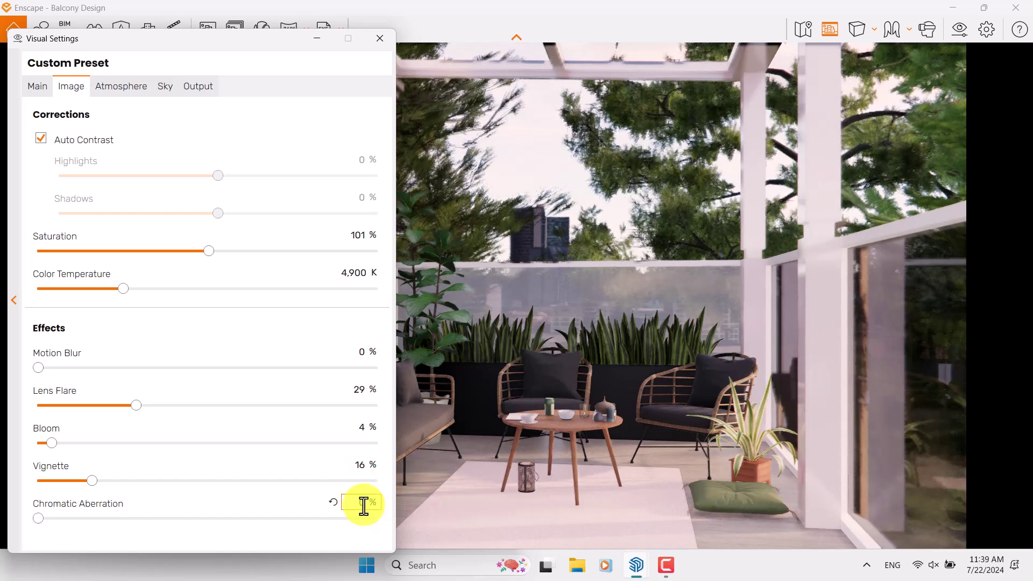
click(123, 87)
Step: Set fog and wind intensity to 0% and raise shadow sharpness to 94%
drag(70, 155, 4, 156)
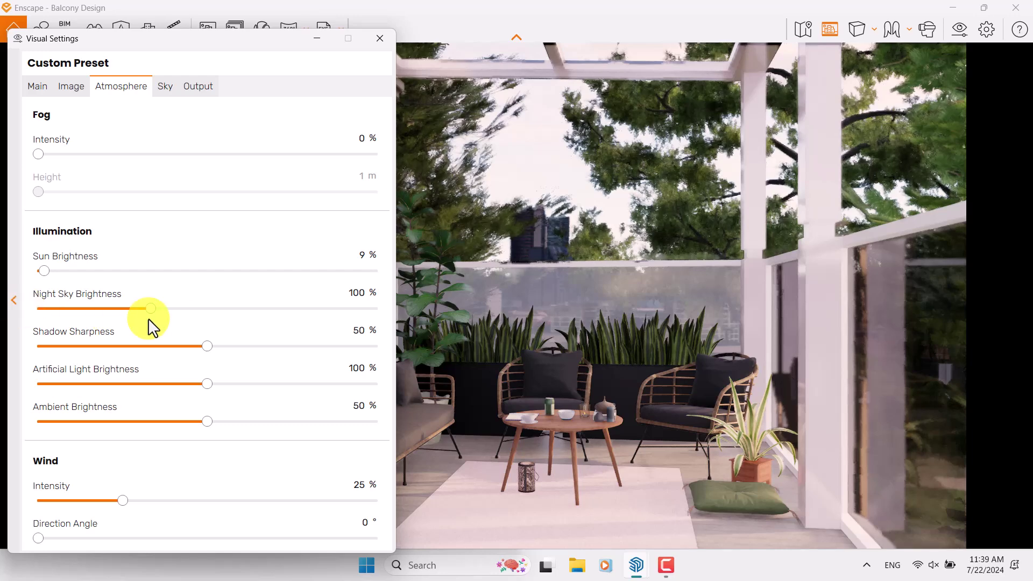
drag(129, 507, 4, 511)
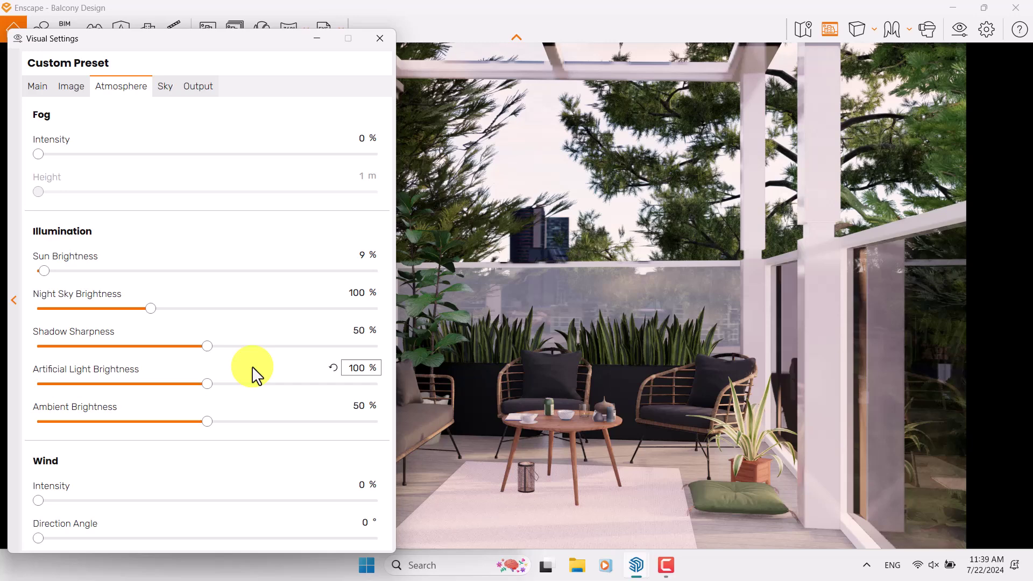
drag(208, 347, 405, 342)
click(319, 40)
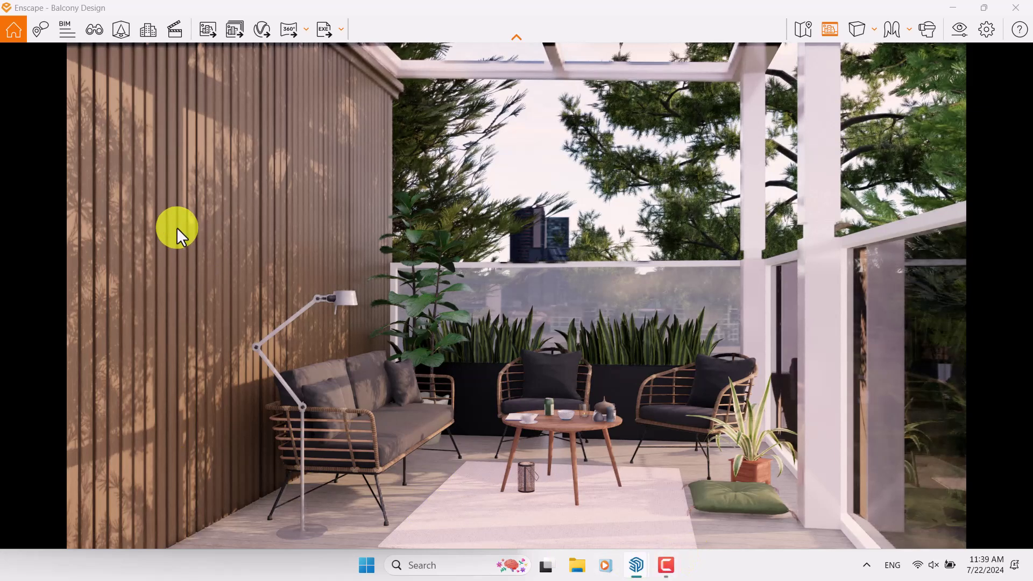
mouse_move(665, 565)
click(719, 501)
click(362, 335)
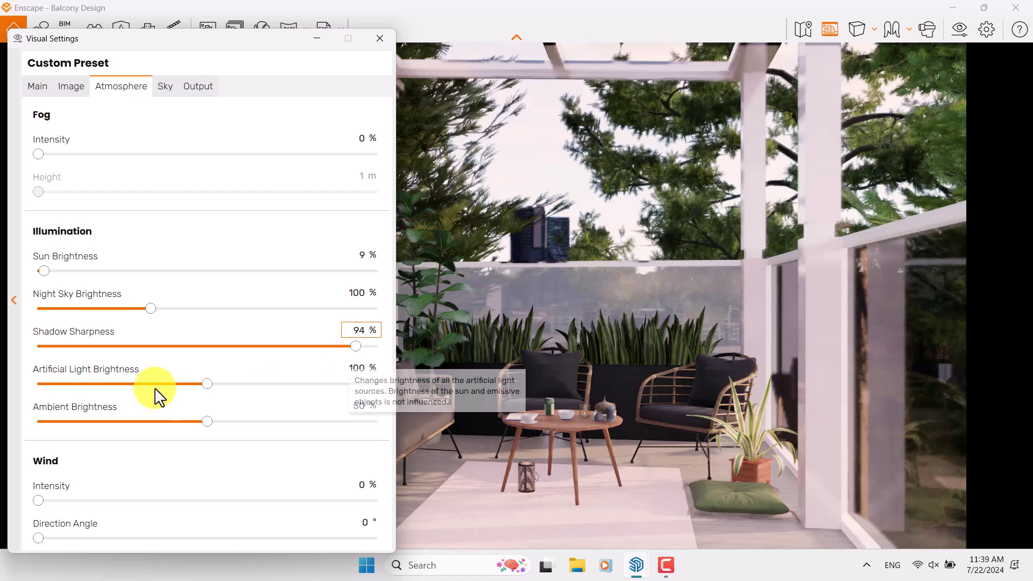
Step: Minimize Enscape's visual settings and window, maximize SketchUp and orbit toward the floor lamp
click(317, 38)
double_click(934, 10)
click(931, 42)
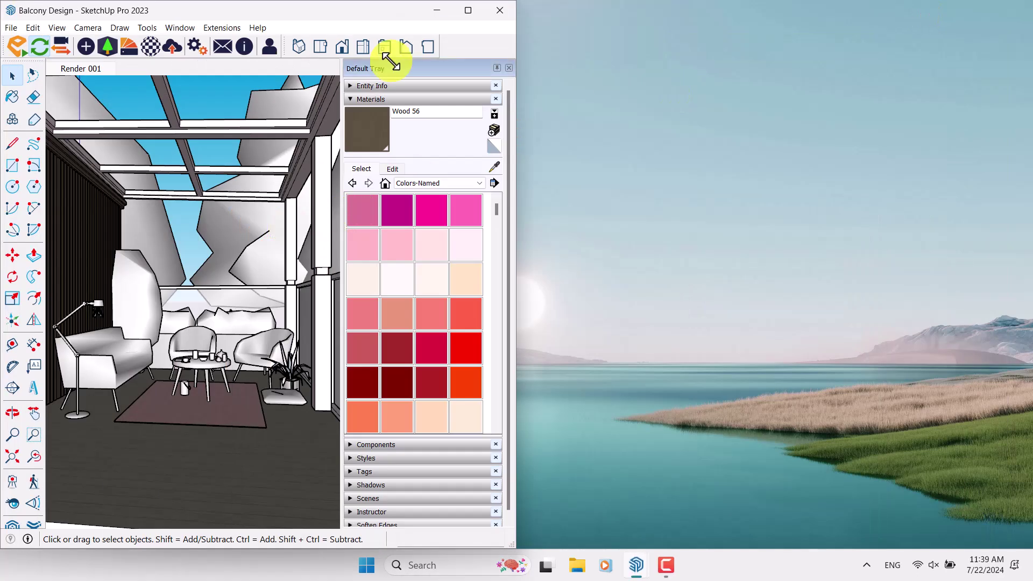
click(468, 11)
scroll(243, 333, up, 3)
middle_drag(334, 300, 292, 267)
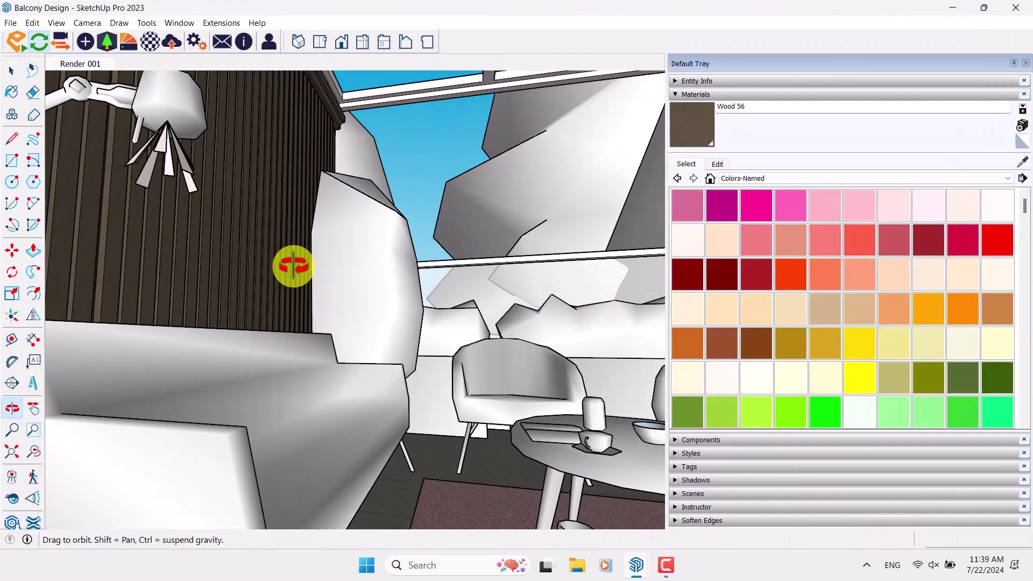
scroll(219, 157, up, 4)
click(208, 145)
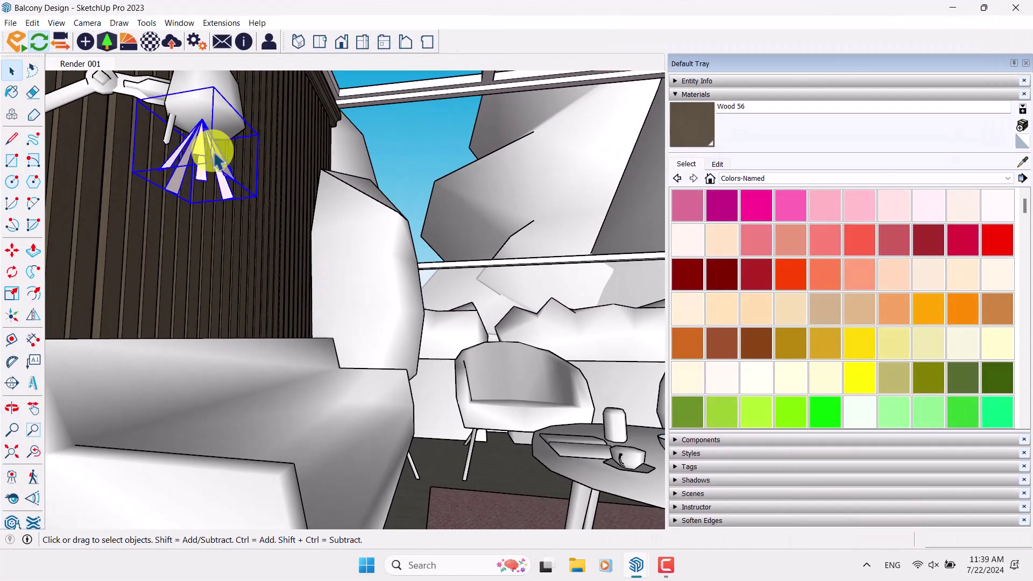
shift+click(204, 155)
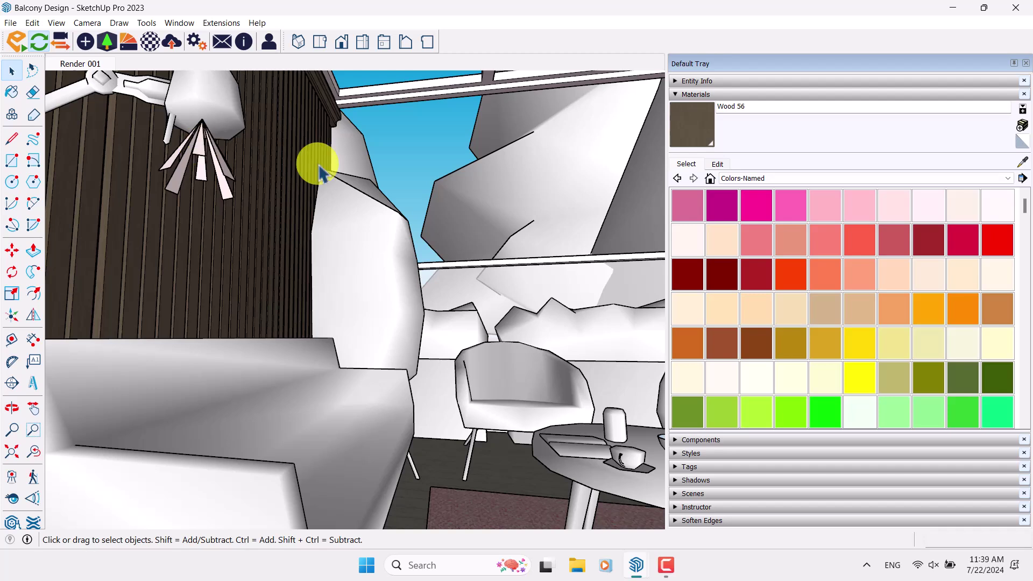
Step: Narrow the Default Tray and snap SketchUp left and Enscape right
drag(665, 106, 859, 140)
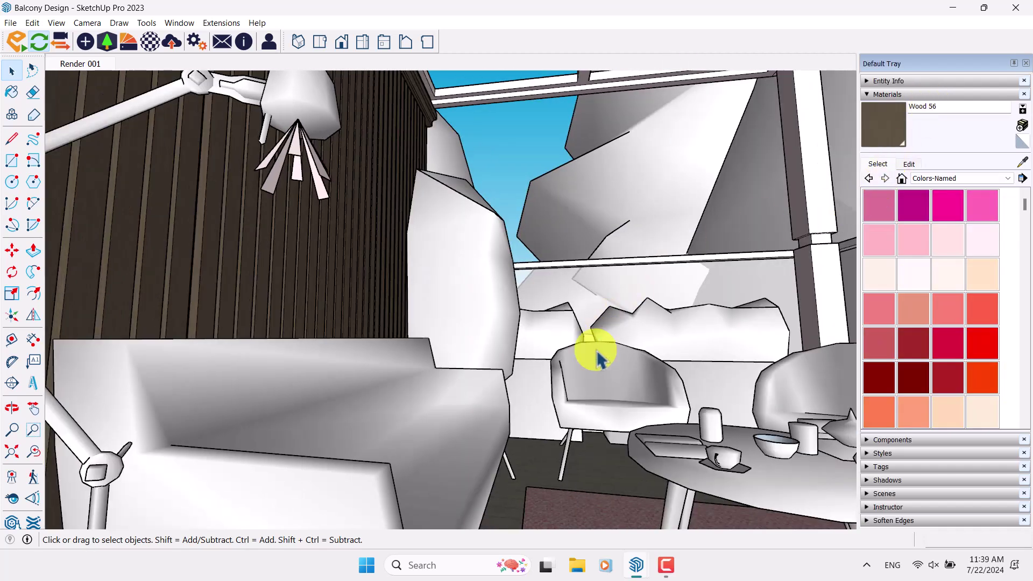
drag(635, 18, 4, 173)
click(763, 185)
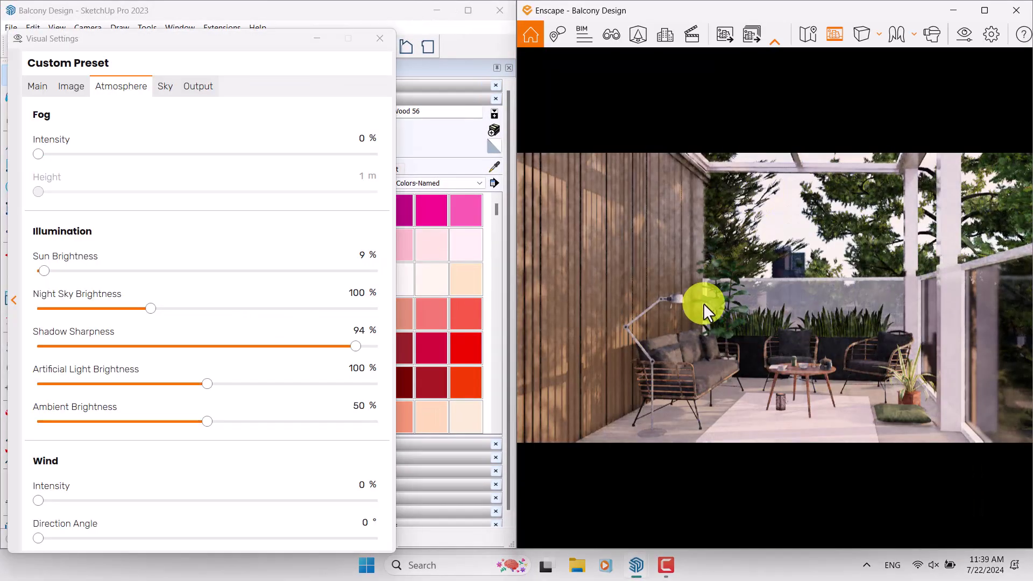
Step: Set the floor lamp's IES light luminous intensity to 360 cd in Enscape Objects
click(377, 41)
scroll(205, 209, up, 5)
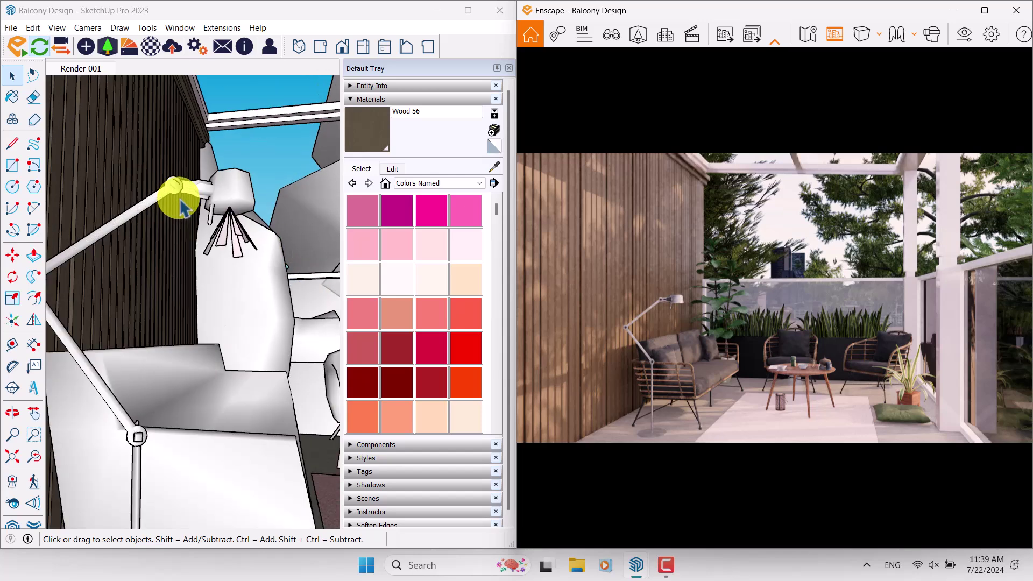
click(253, 226)
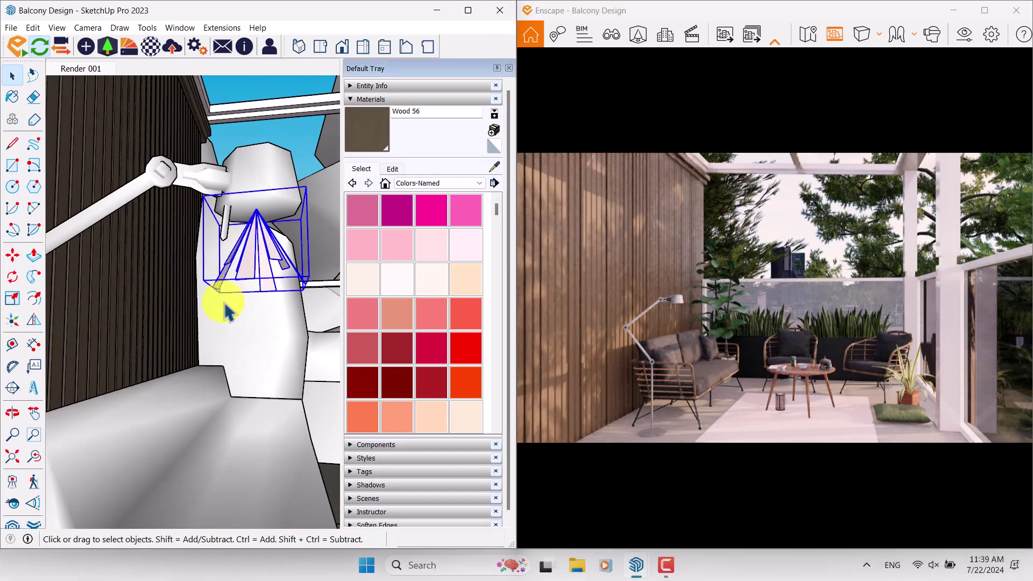
click(81, 46)
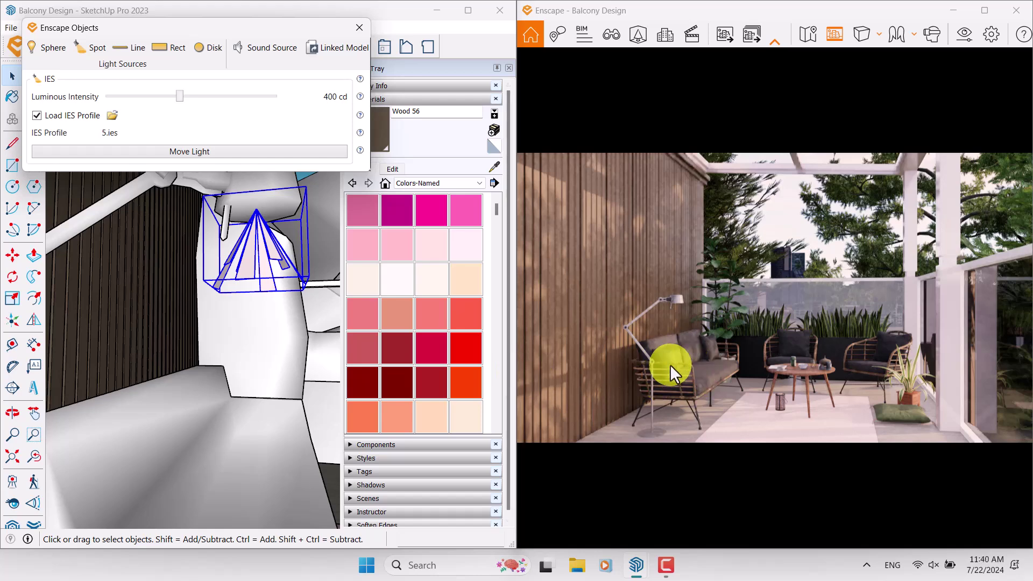
drag(183, 98, 246, 102)
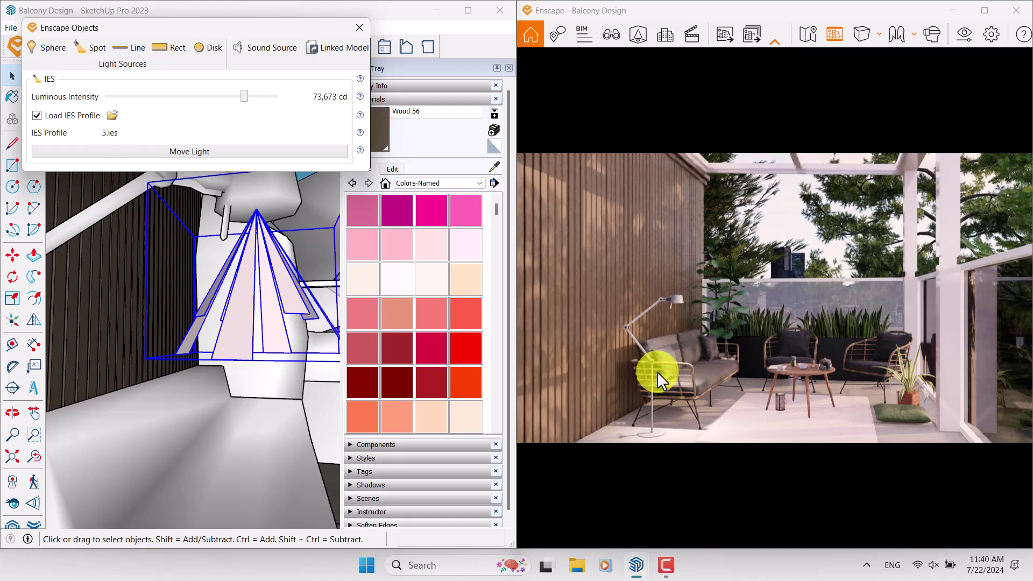
right_click(288, 102)
click(330, 125)
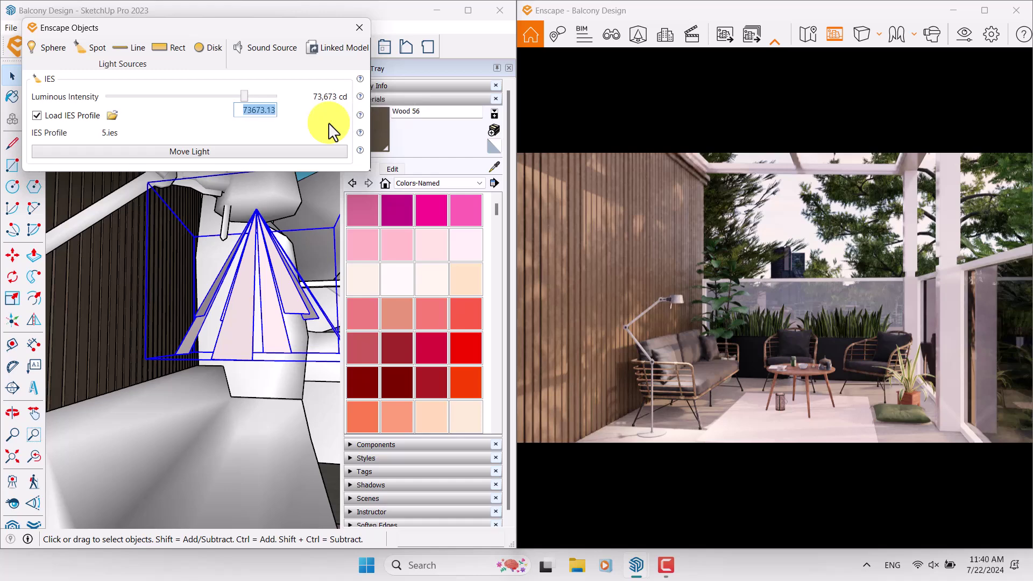
text(360)
key(Return)
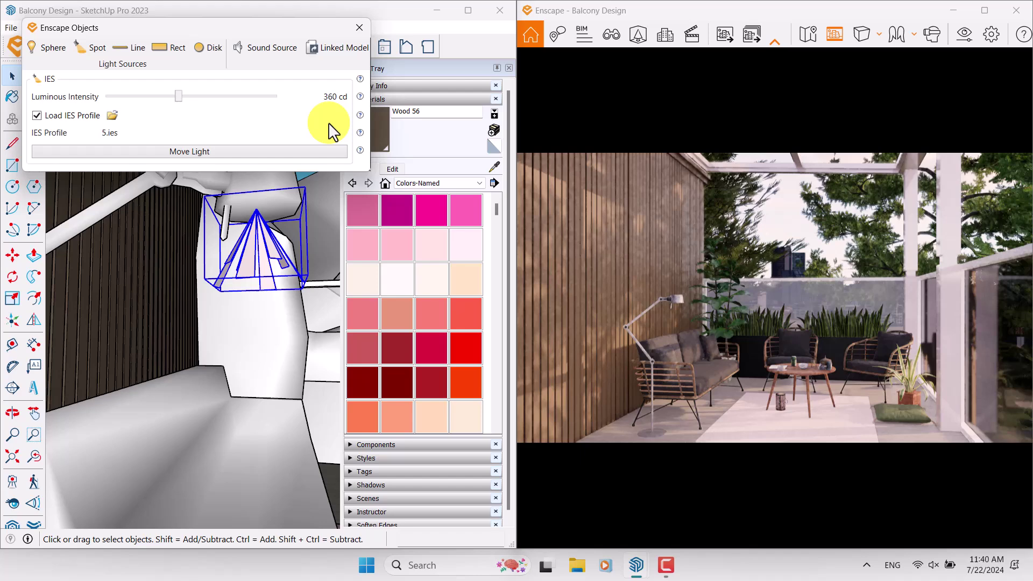
click(359, 28)
shift+click(258, 247)
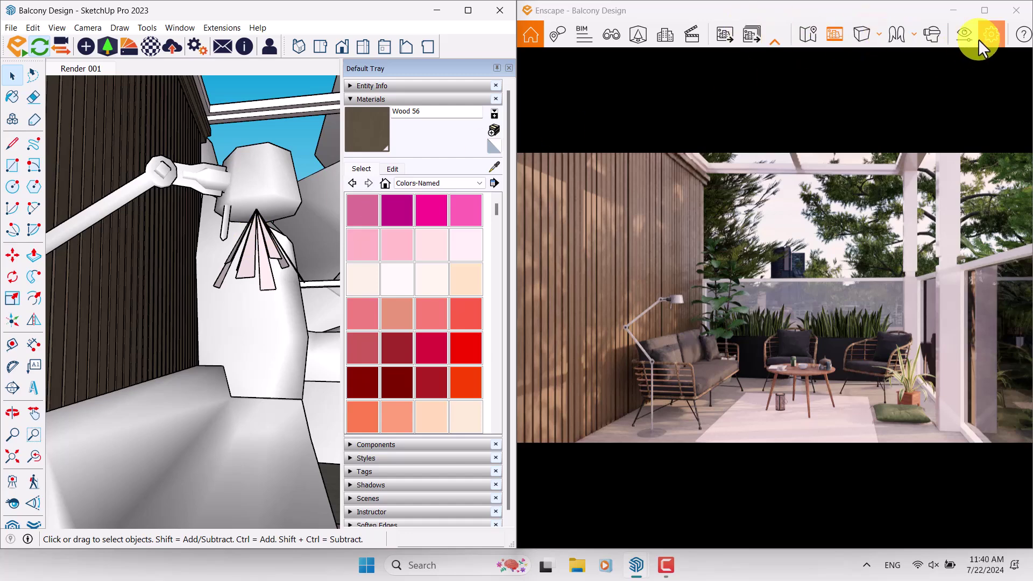
Step: Set artificial light brightness to 126% and ambient brightness to 79% on the Atmosphere tab
click(964, 35)
click(129, 87)
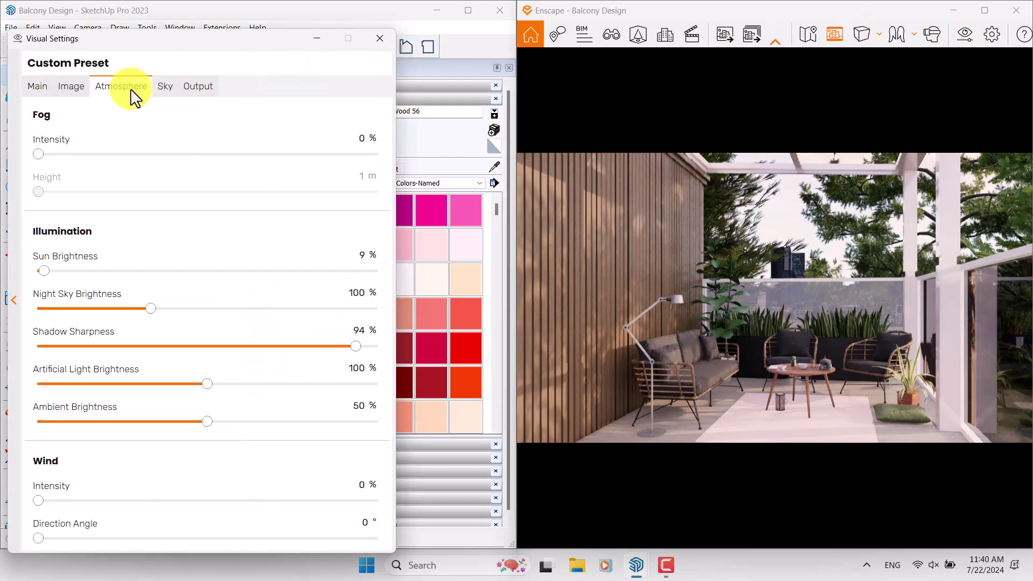
drag(209, 383, 251, 384)
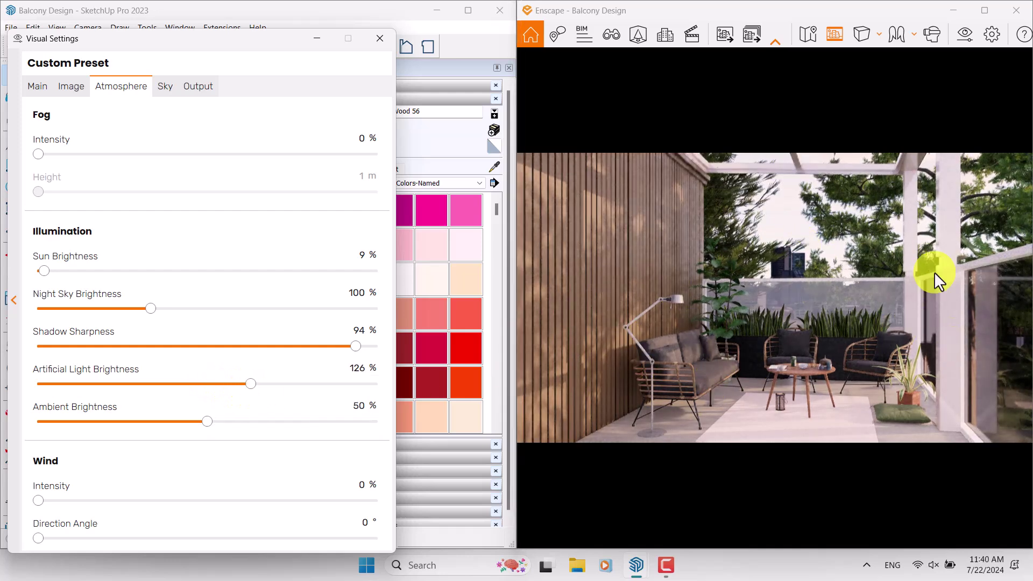
click(354, 369)
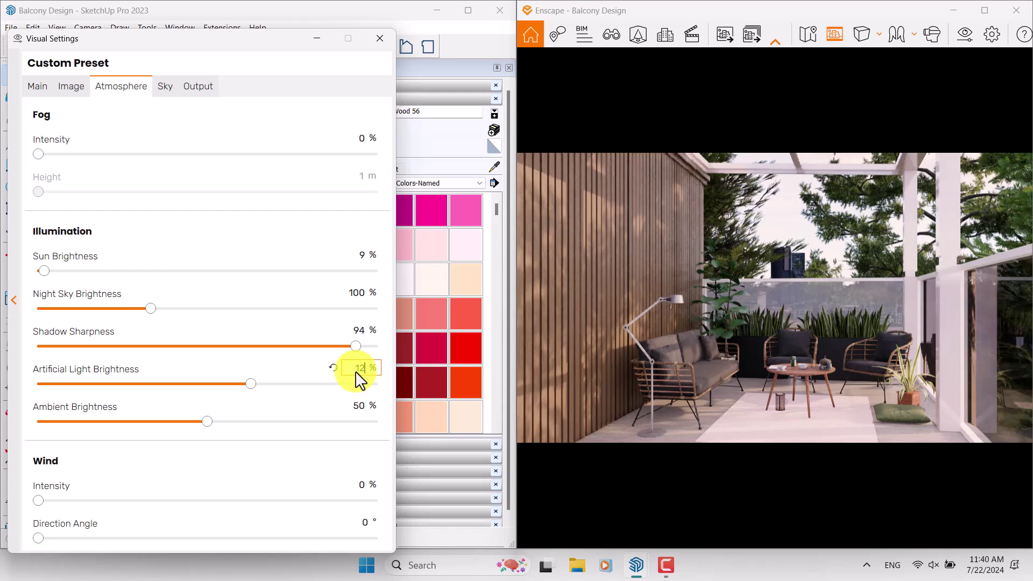
click(355, 370)
click(364, 406)
text(79)
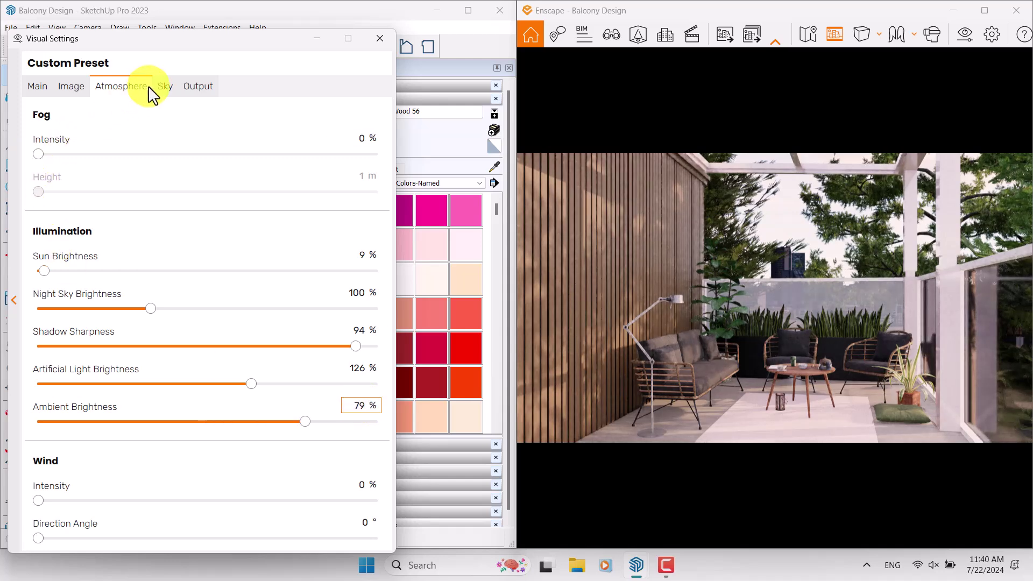
click(164, 87)
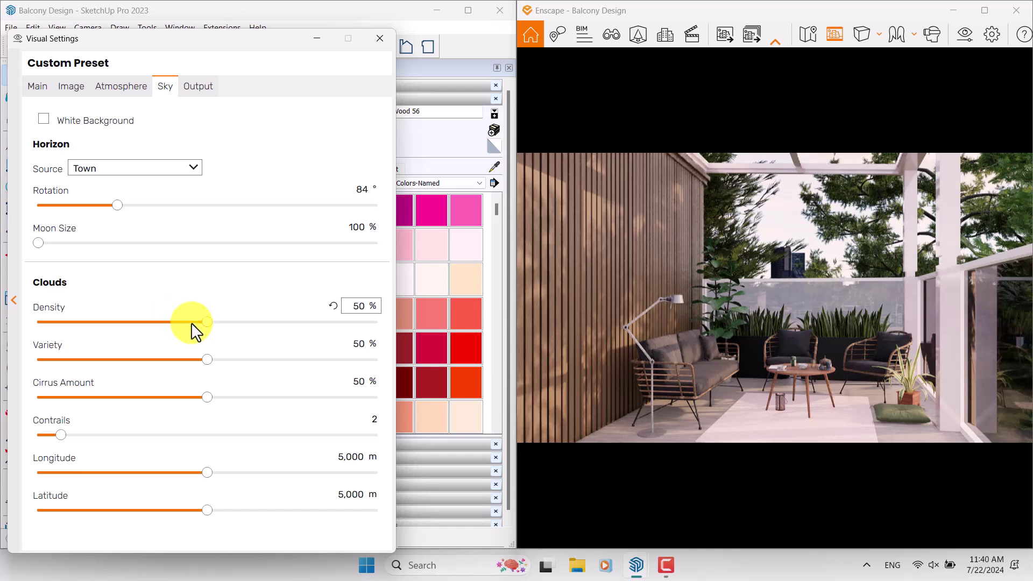
Step: Set cloud density, variety, cirrus amount and contrails to 0, and horizon rotation to 90°
drag(208, 325, 16, 325)
drag(207, 359, 34, 362)
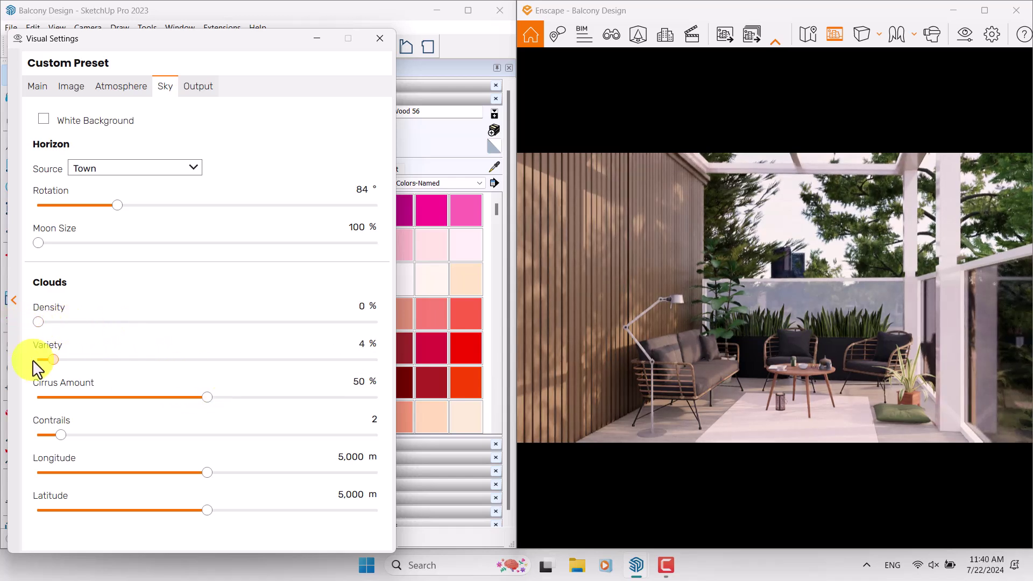
drag(209, 397, 53, 403)
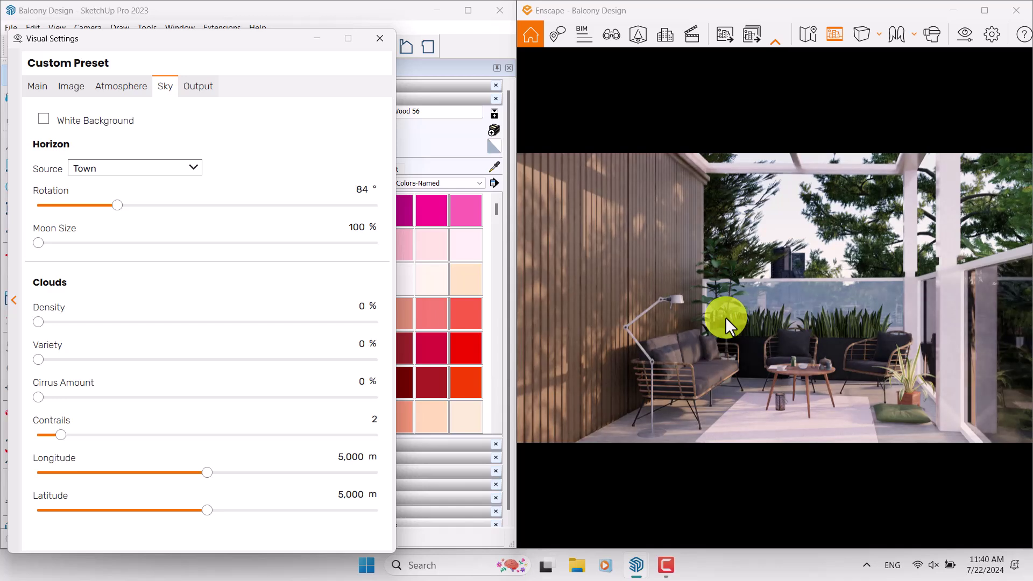
drag(60, 435, 4, 442)
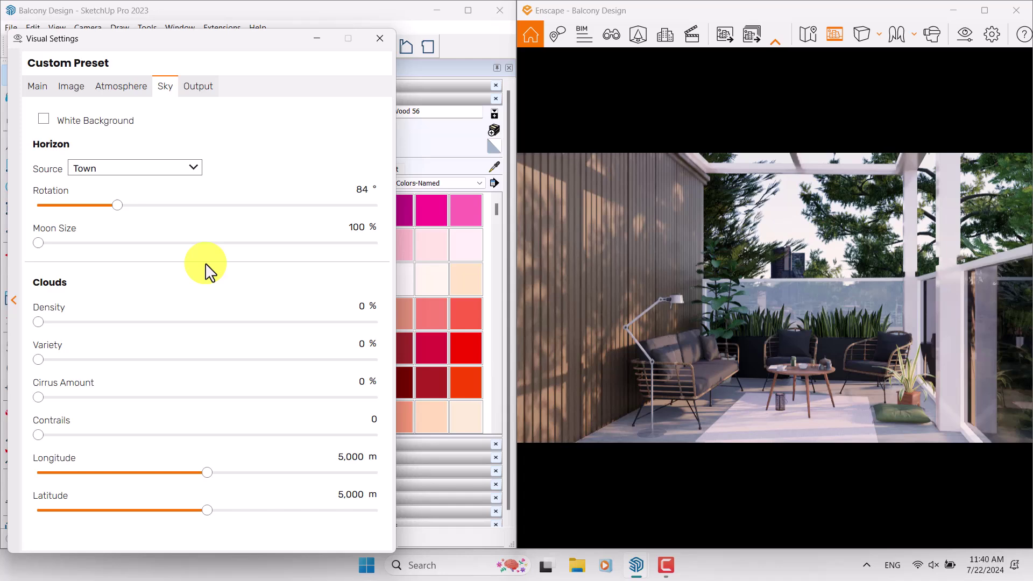
click(359, 191)
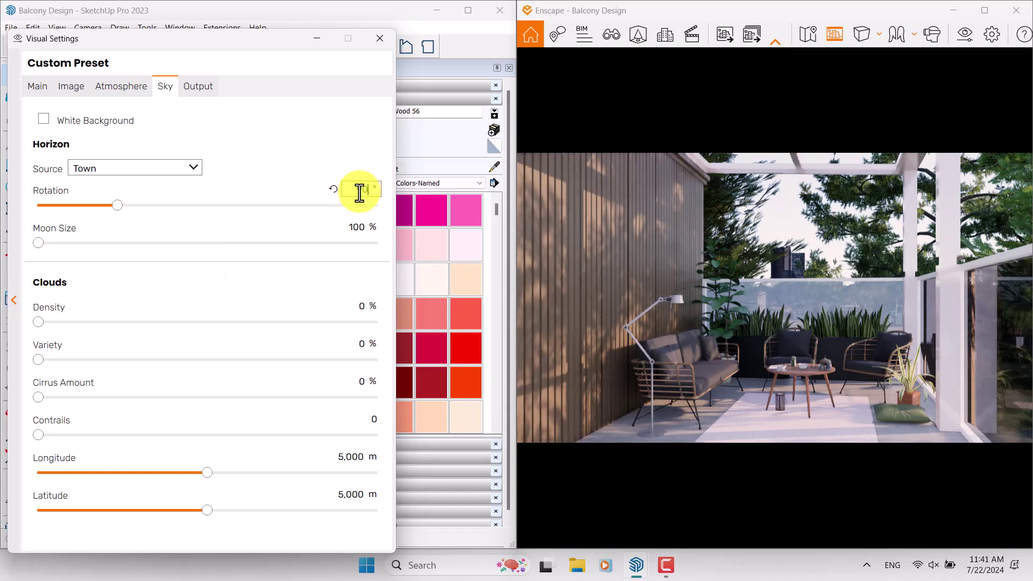
text(90)
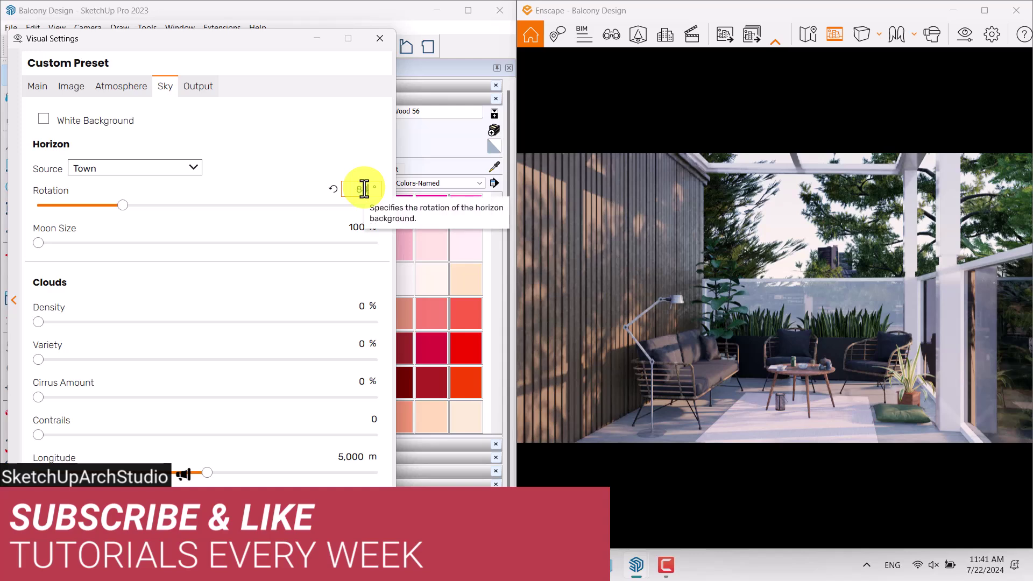
Step: Set the output resolution to Ultra HD
click(194, 87)
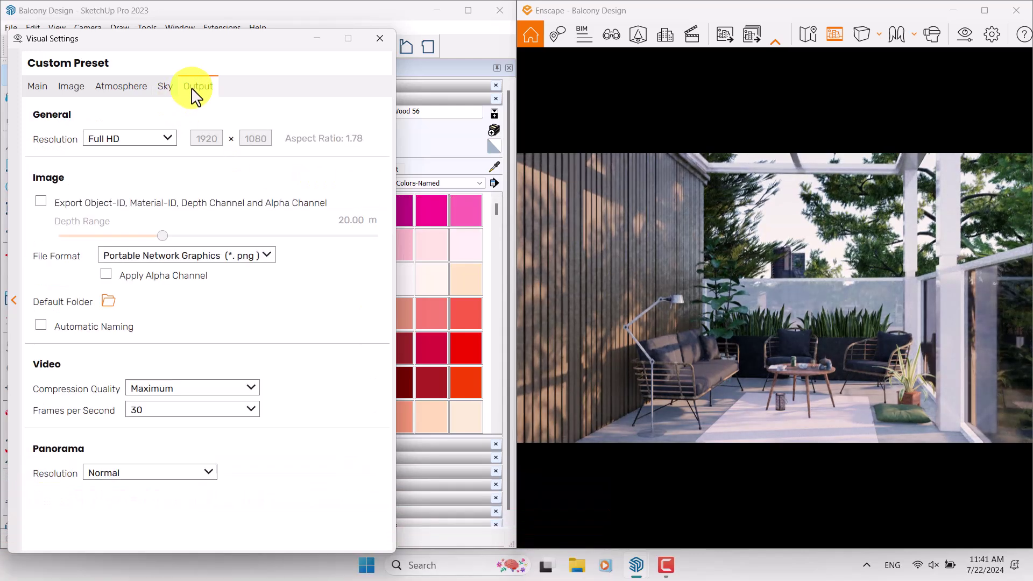
click(144, 139)
click(129, 214)
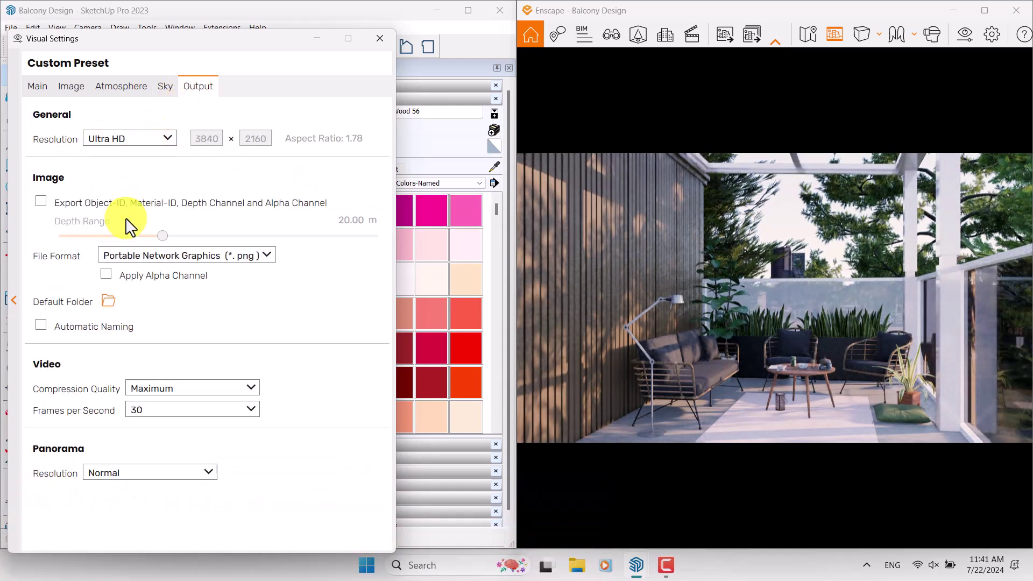
Step: Review the Main, Image, Atmosphere and Sky tabs and check the saved views list
click(42, 90)
click(70, 89)
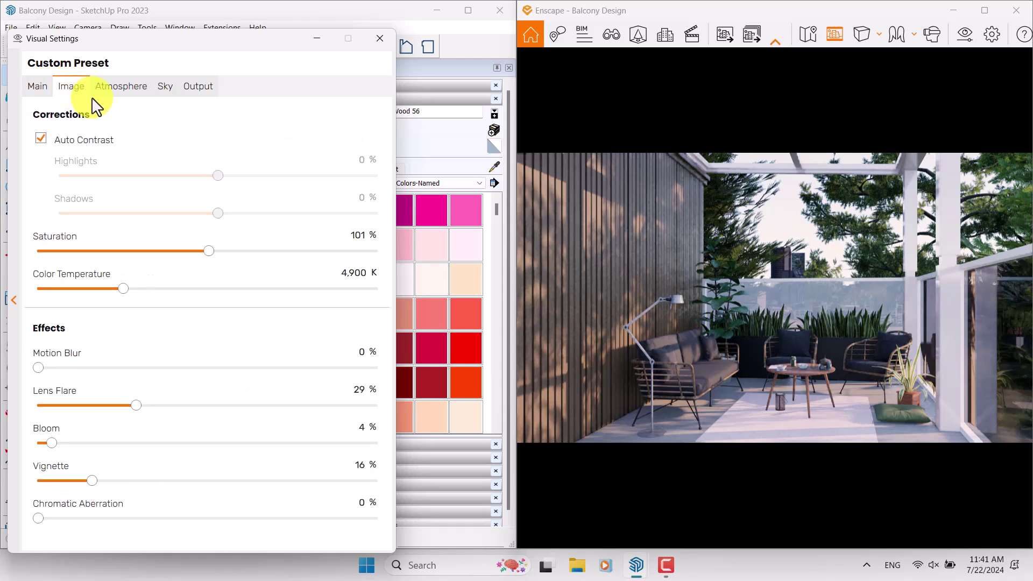
click(133, 92)
click(164, 92)
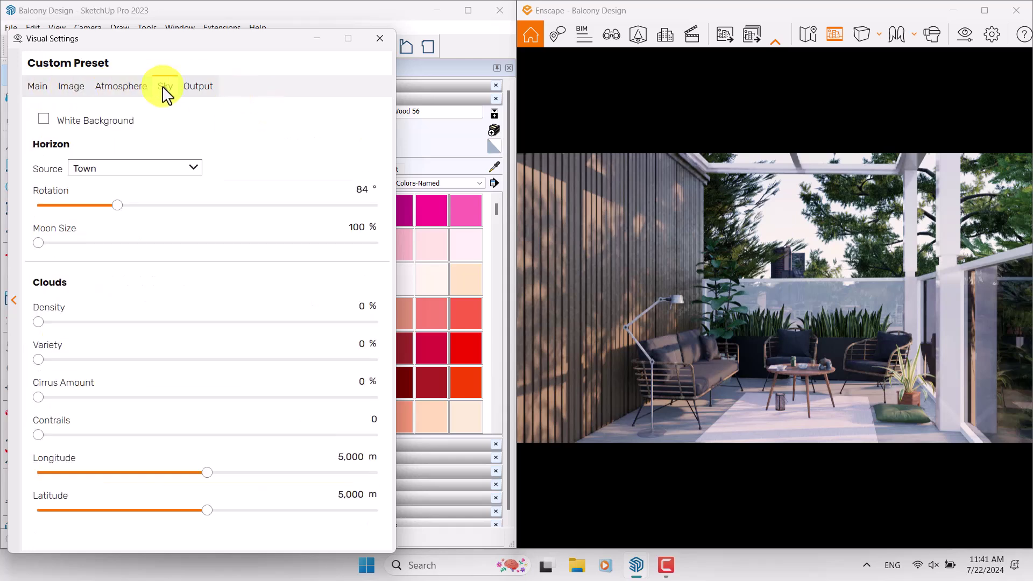
click(39, 89)
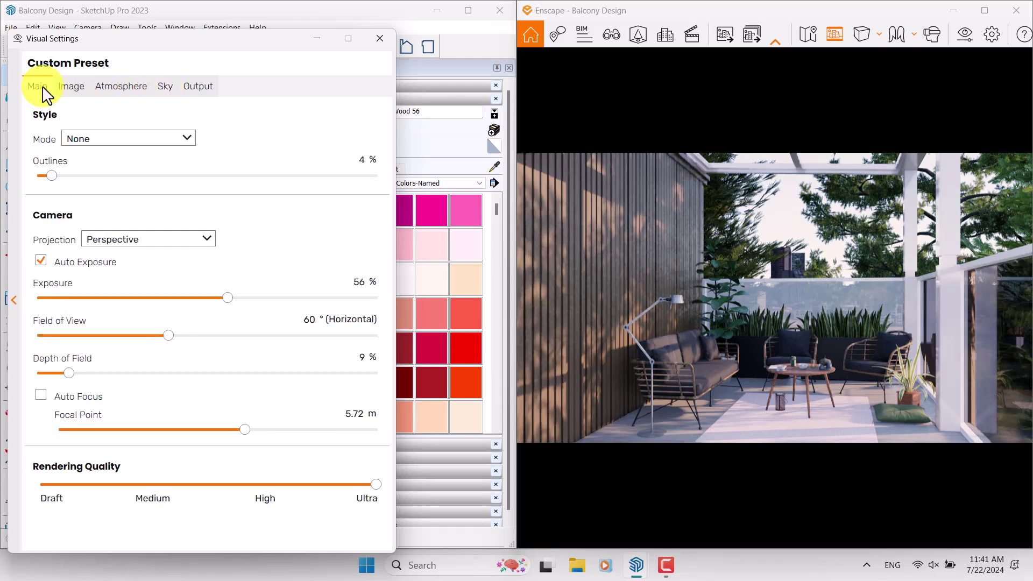
click(631, 262)
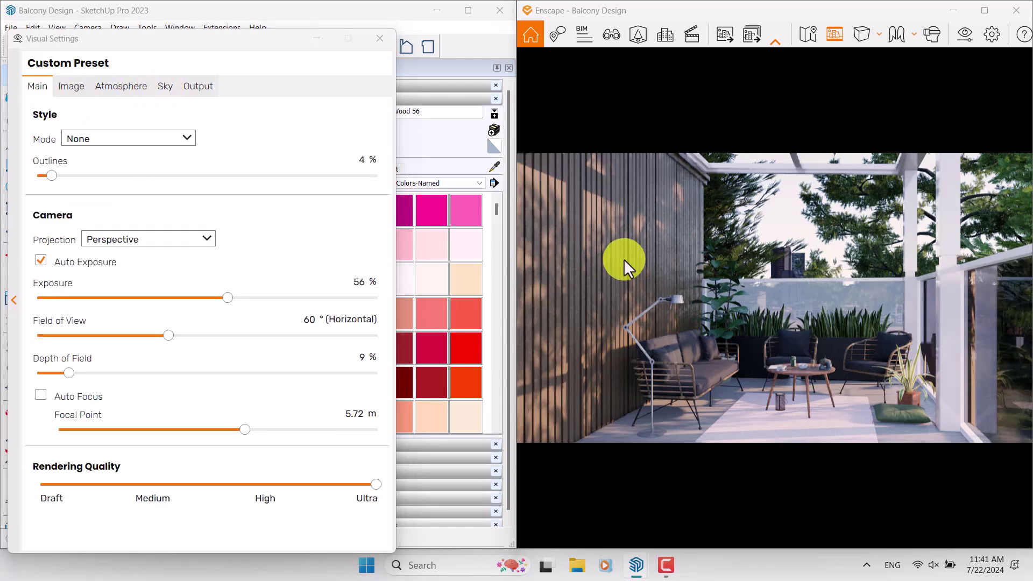
key(v)
click(713, 63)
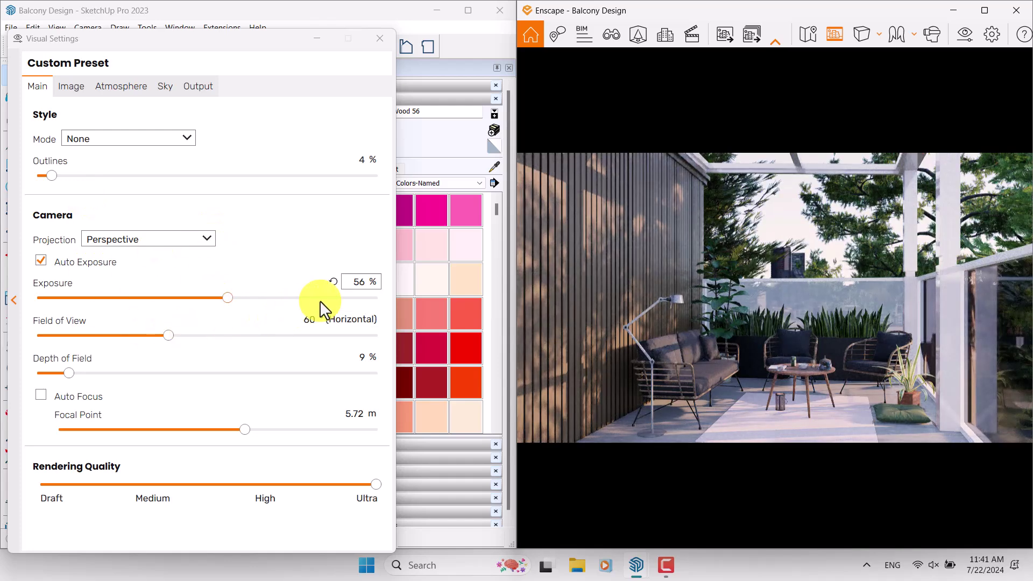
Step: Set Exposure to 63% on the Main tab and close Visual Settings
click(360, 282)
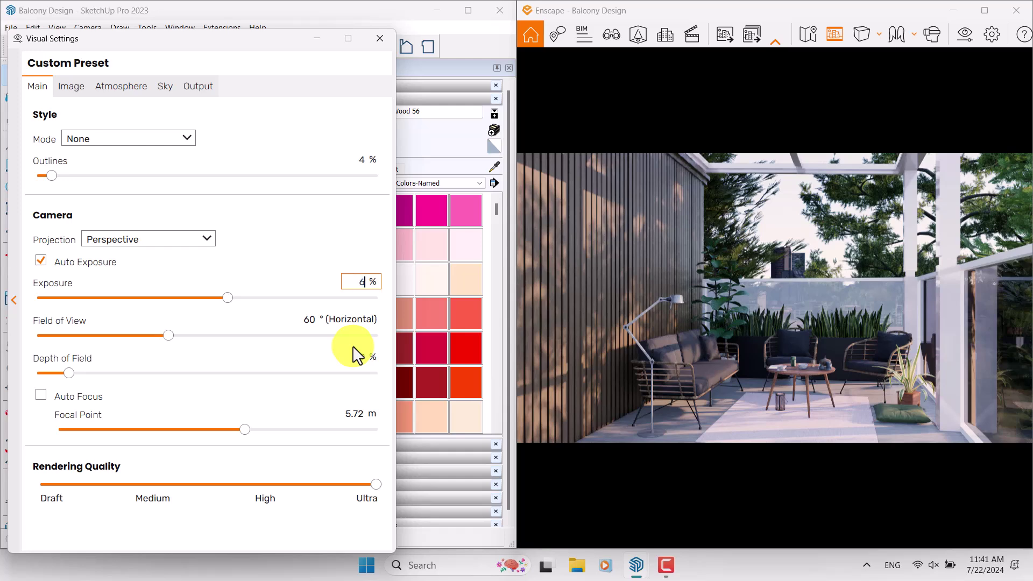
key(Return)
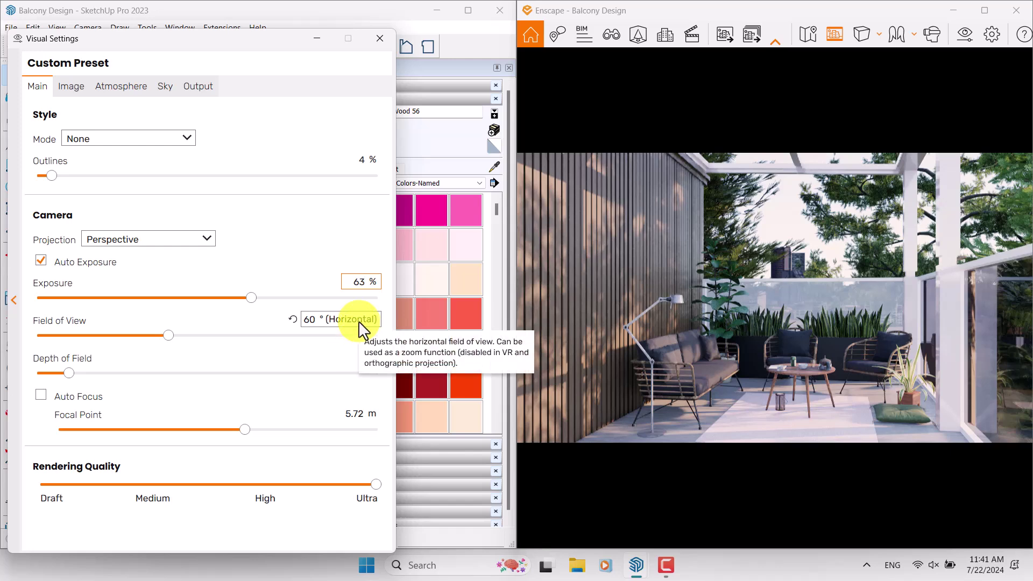
click(377, 36)
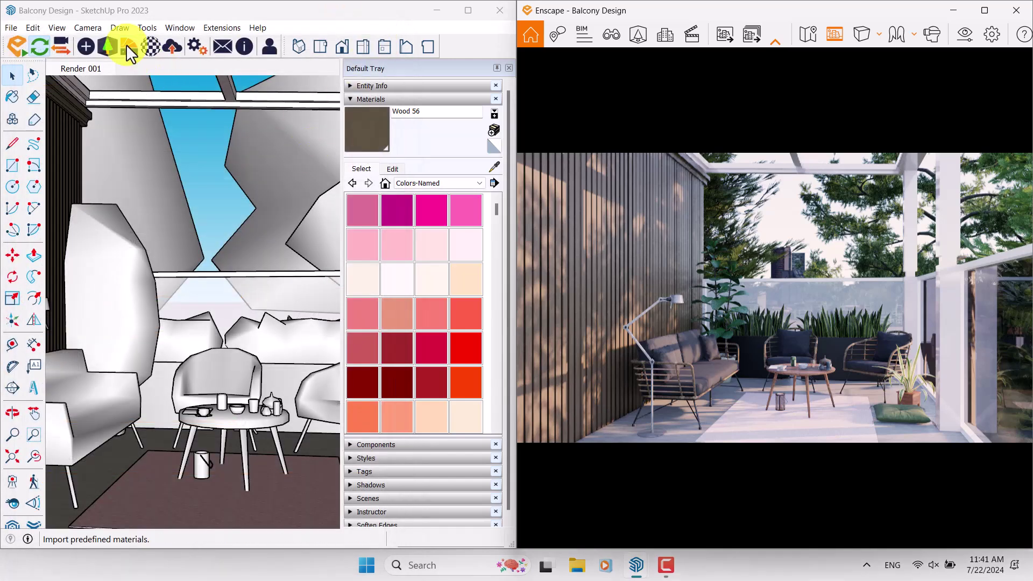
Step: In the Material Editor, give Wood 09, Planks a height map intensity of 156%
click(144, 45)
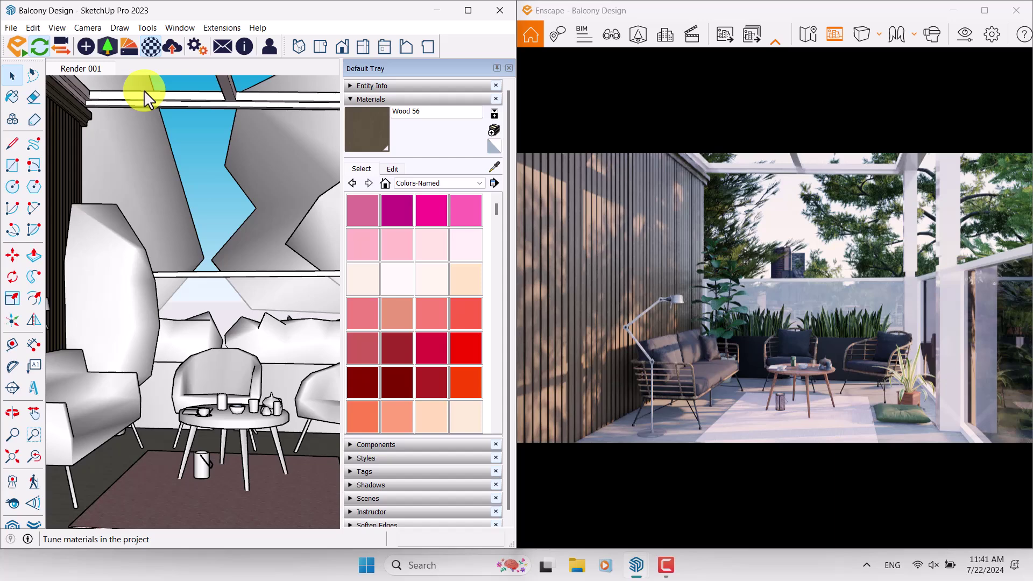
click(132, 203)
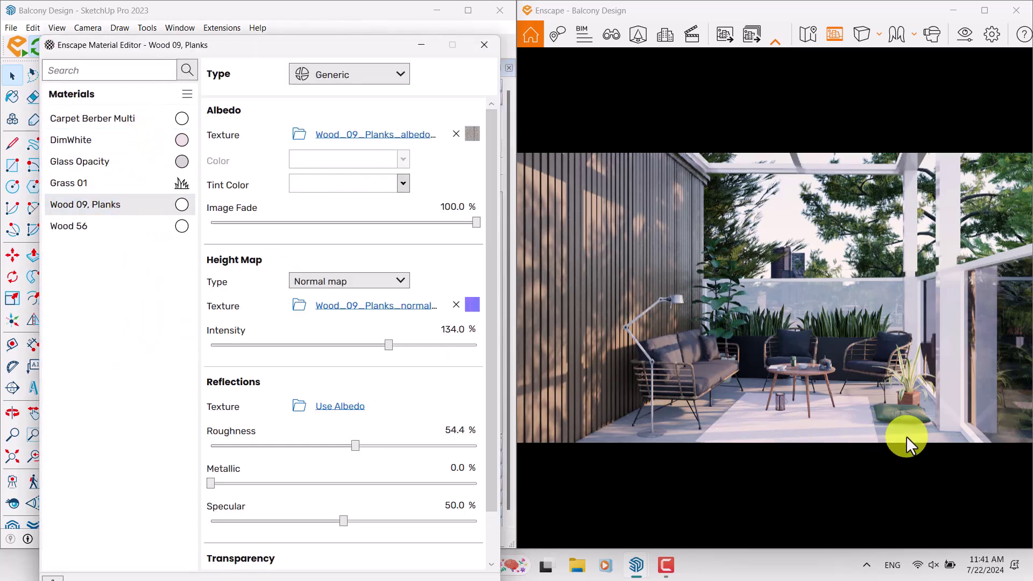
drag(357, 447, 270, 451)
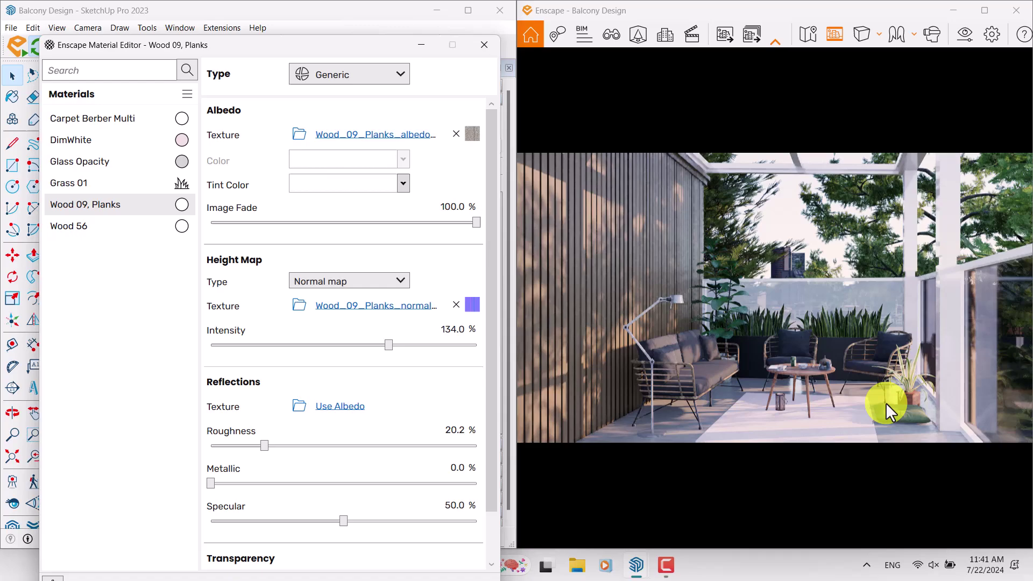
scroll(857, 346, up, 3)
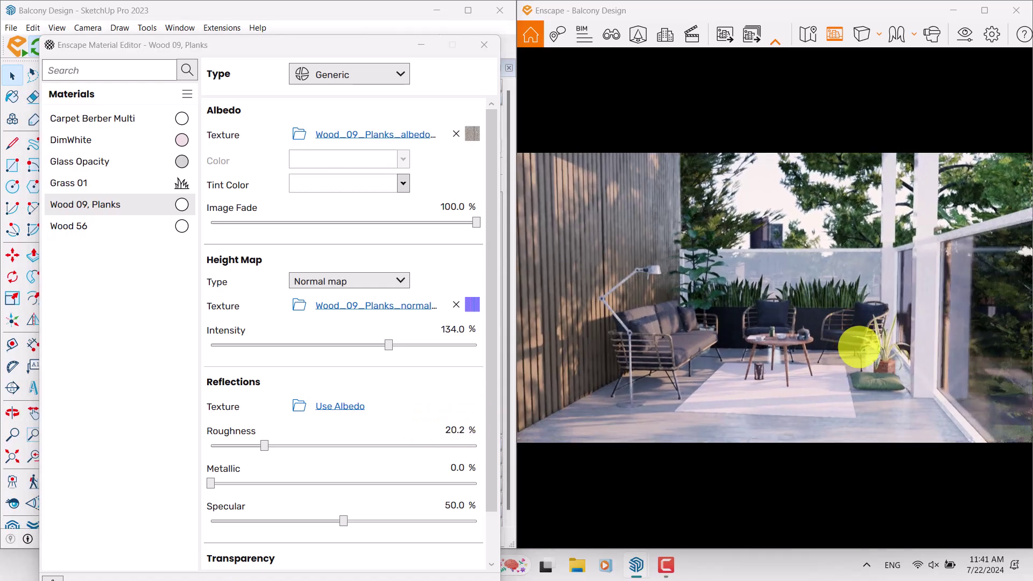
scroll(858, 346, up, 5)
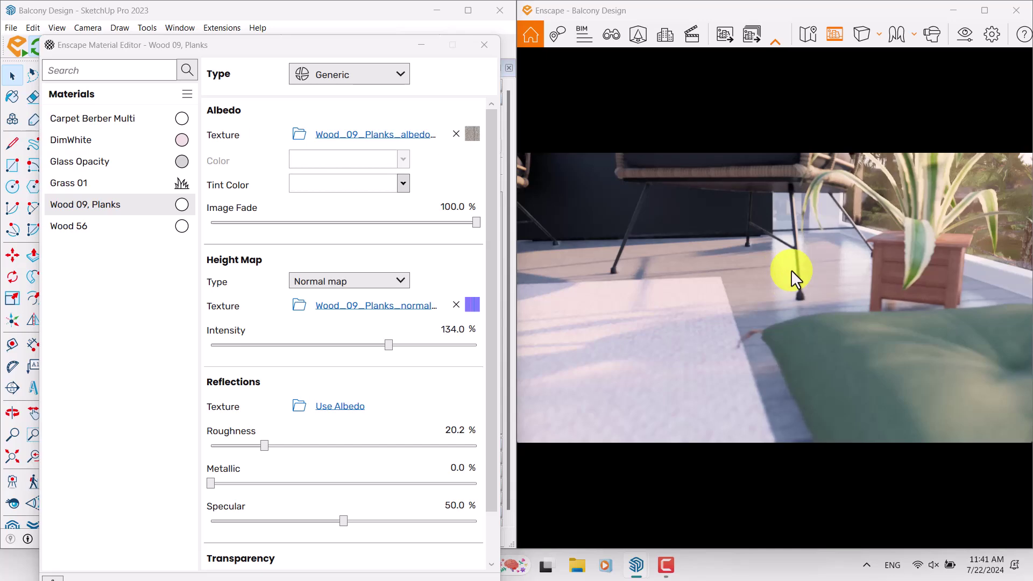
scroll(791, 269, down, 8)
double_click(452, 329)
text(156)
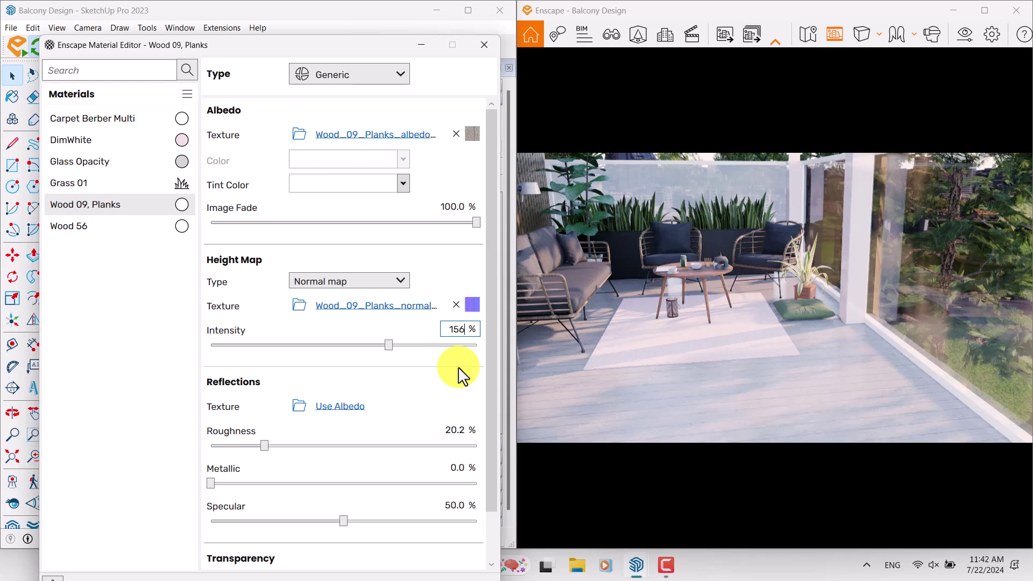
key(Return)
Step: Set Wood 09, Planks roughness to 26.4%, metallic to 1% and specular to 44%
double_click(460, 429)
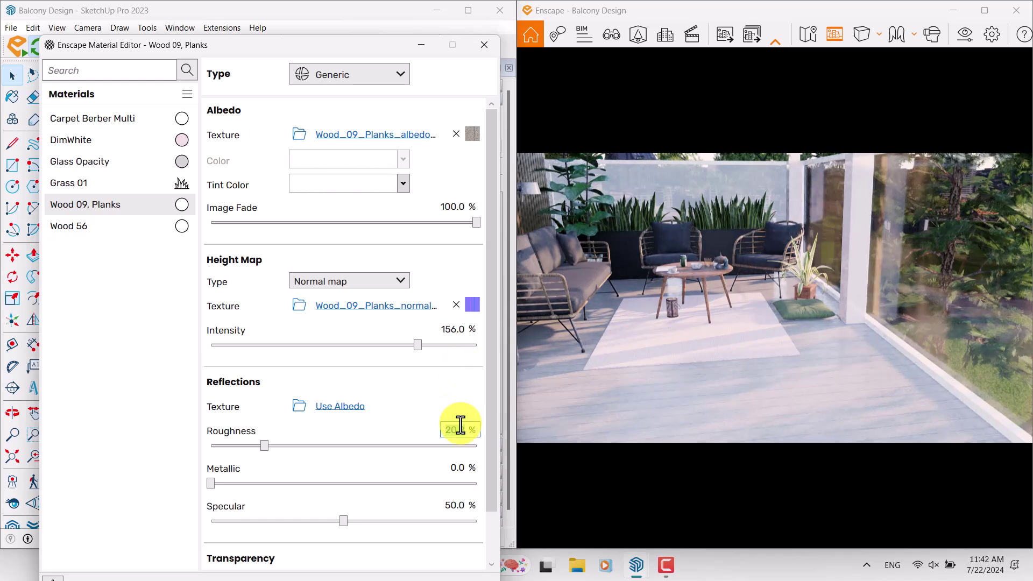
text(26)
key(Return)
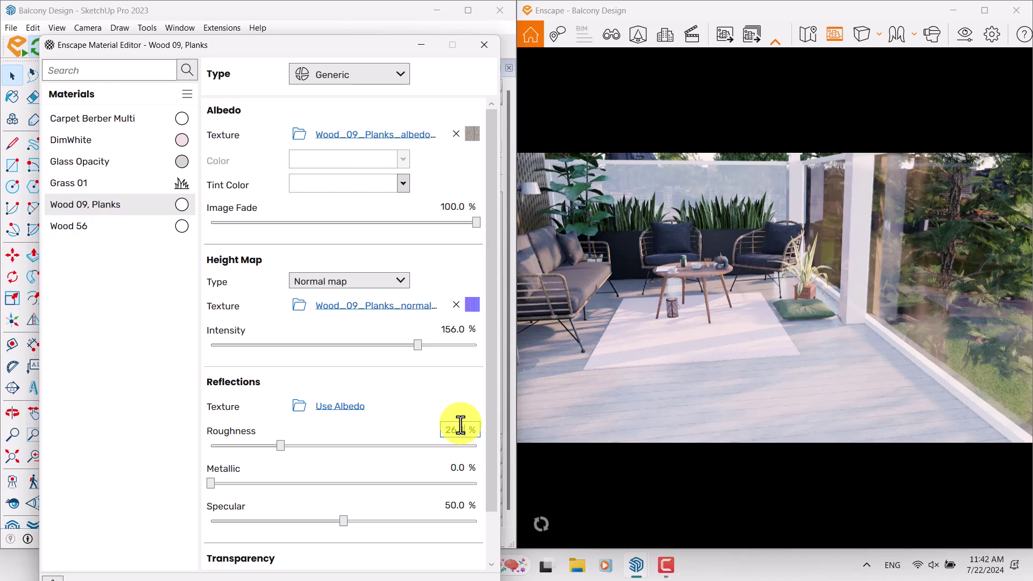
double_click(454, 467)
text(1)
key(Return)
double_click(460, 504)
text(44)
key(Return)
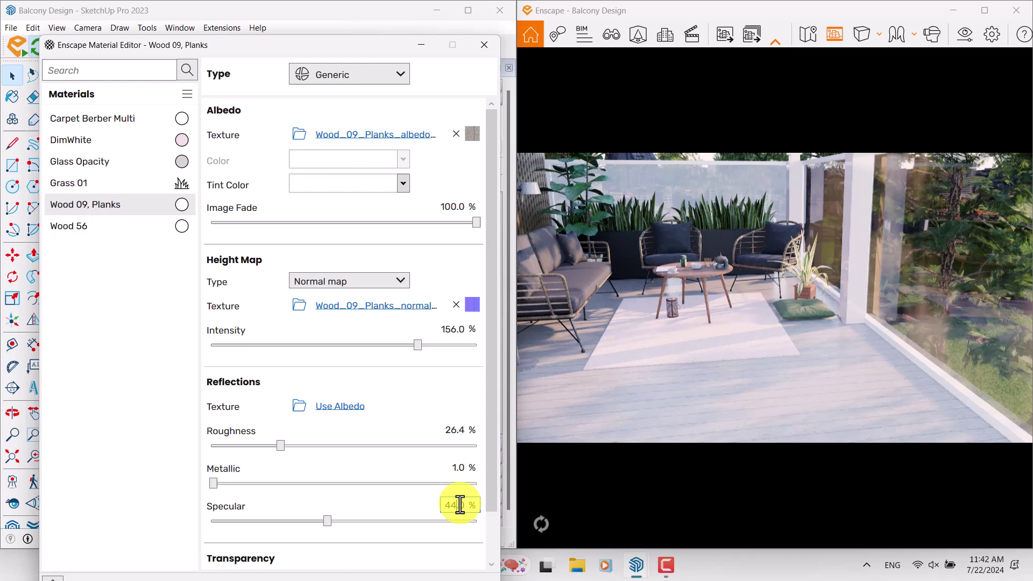
Step: Lower Wood 56's roughness from 46.0% to 14.4% for glossier wall slats
click(81, 228)
mouse_move(737, 293)
mouse_down()
mouse_move(733, 281)
mouse_move(834, 272)
mouse_move(802, 293)
mouse_up()
click(311, 447)
drag(310, 448, 248, 440)
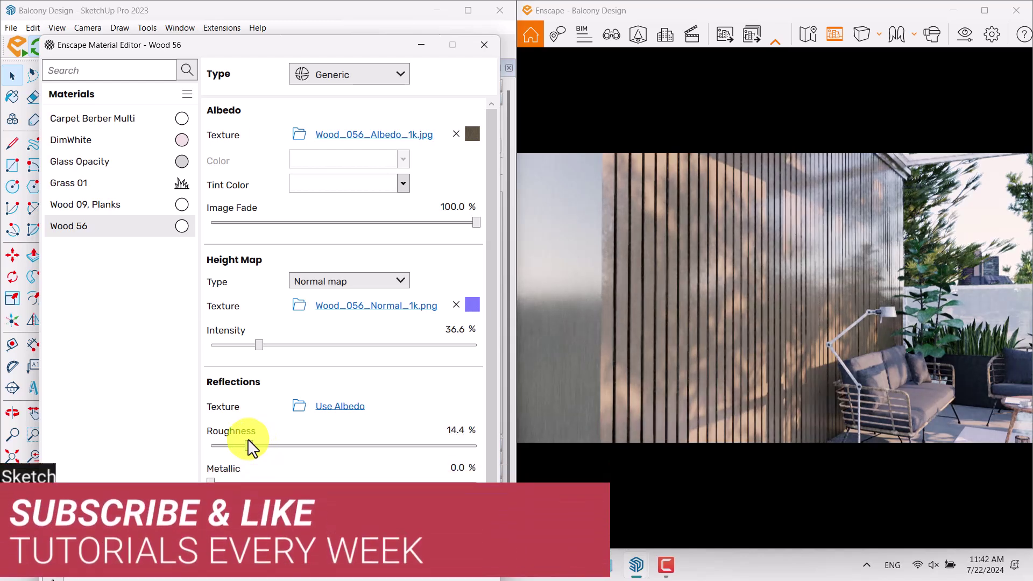
Step: Give Wood 56 roughness 13%, metallic 4%, specular 57% and image fade 95%, then close the editor
click(457, 429)
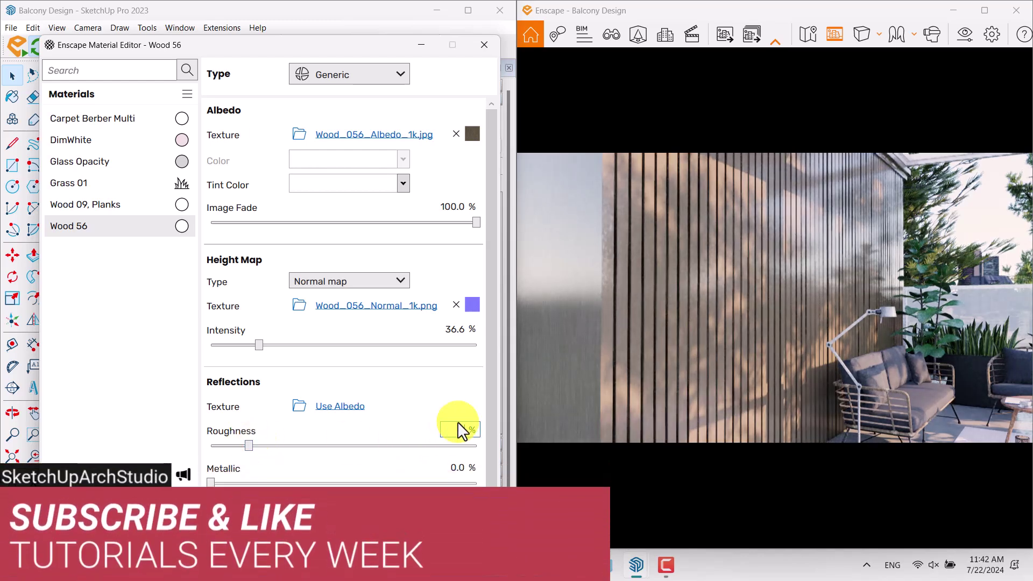
text(13)
key(Return)
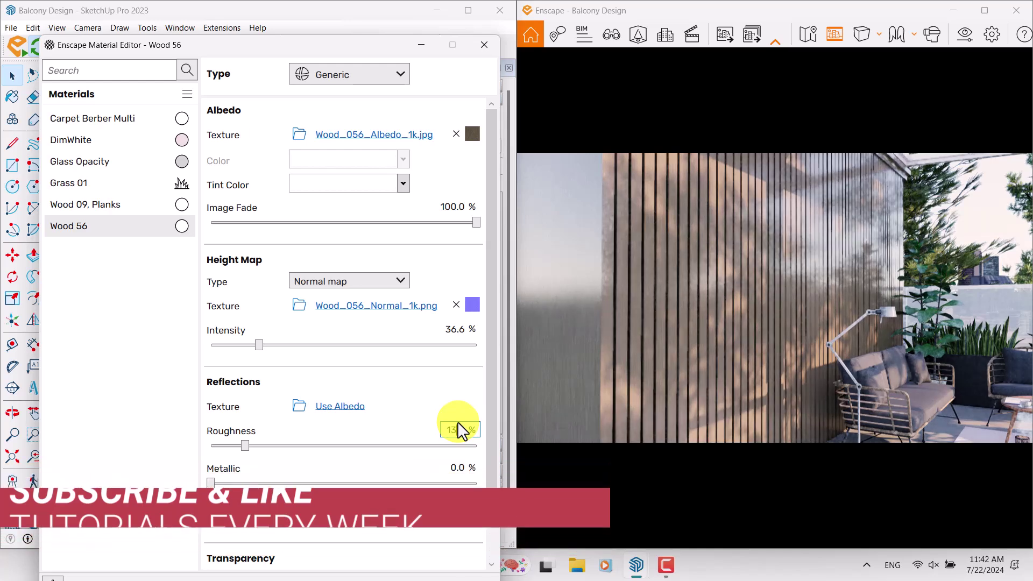
click(456, 468)
text(4)
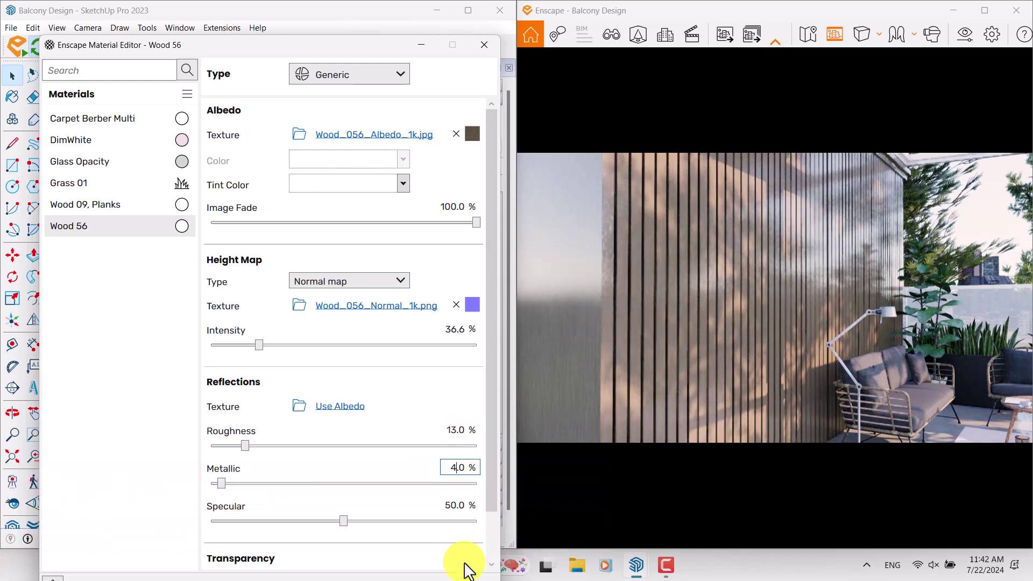
click(454, 505)
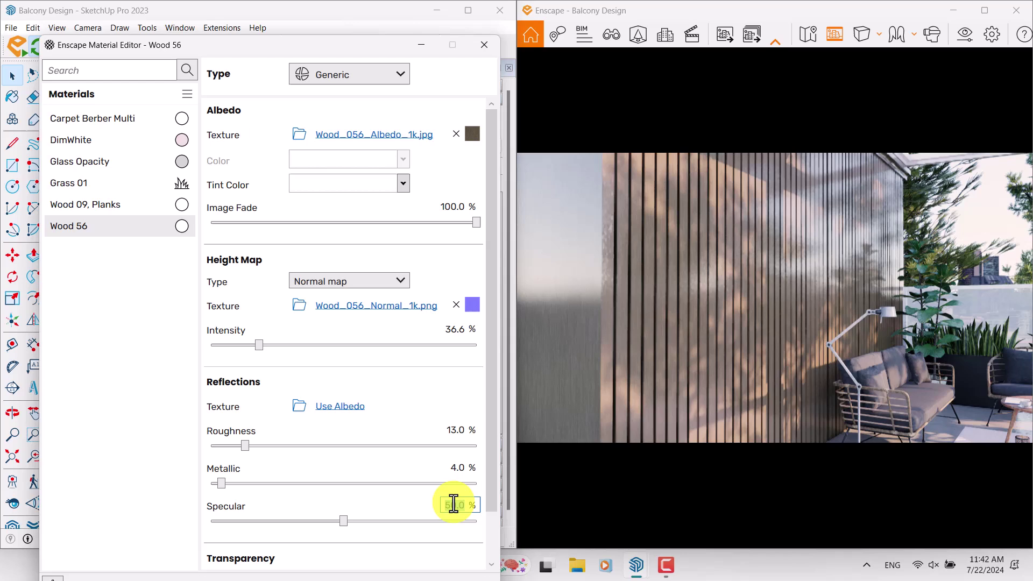
key(Return)
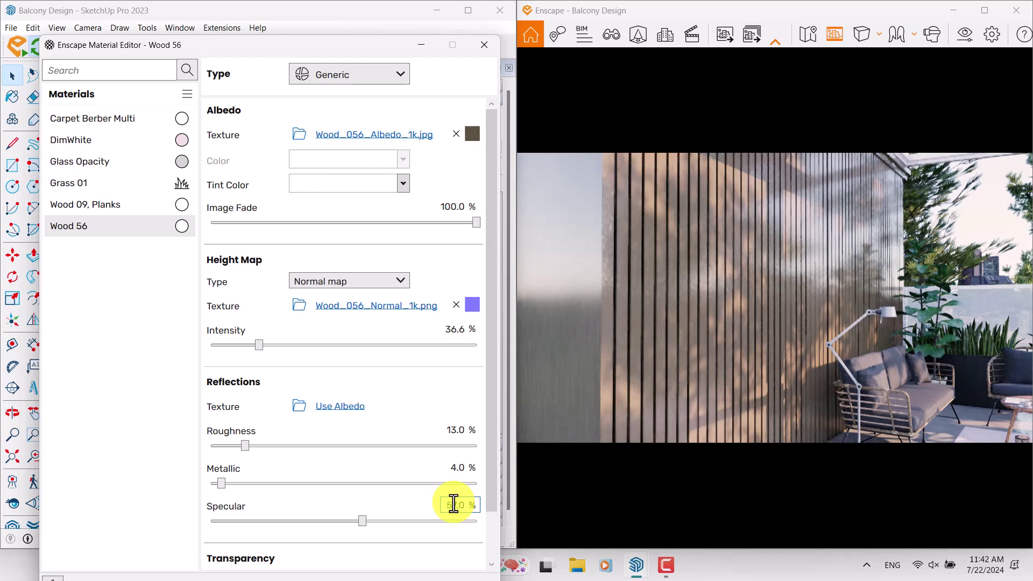
click(460, 208)
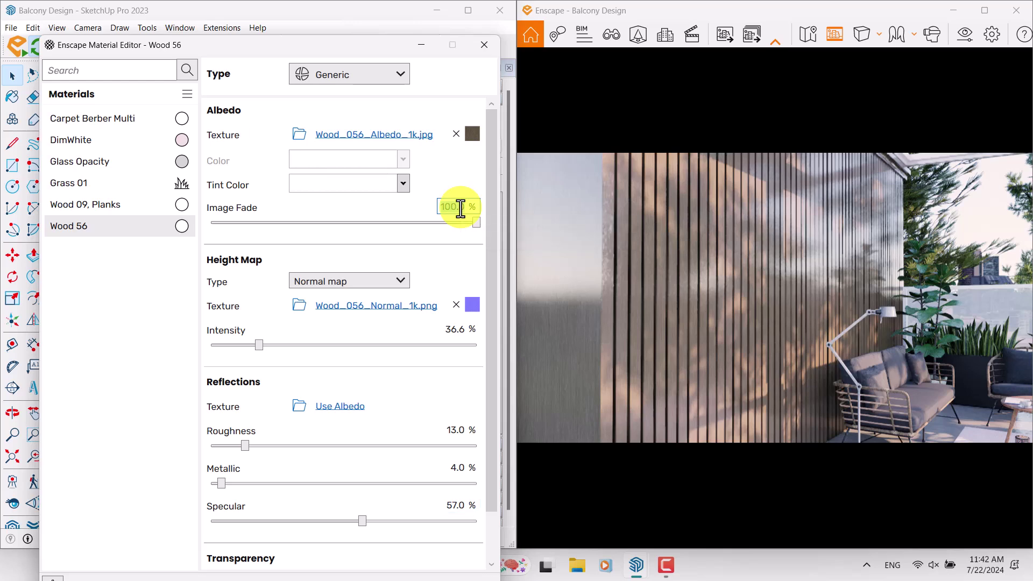
text(95)
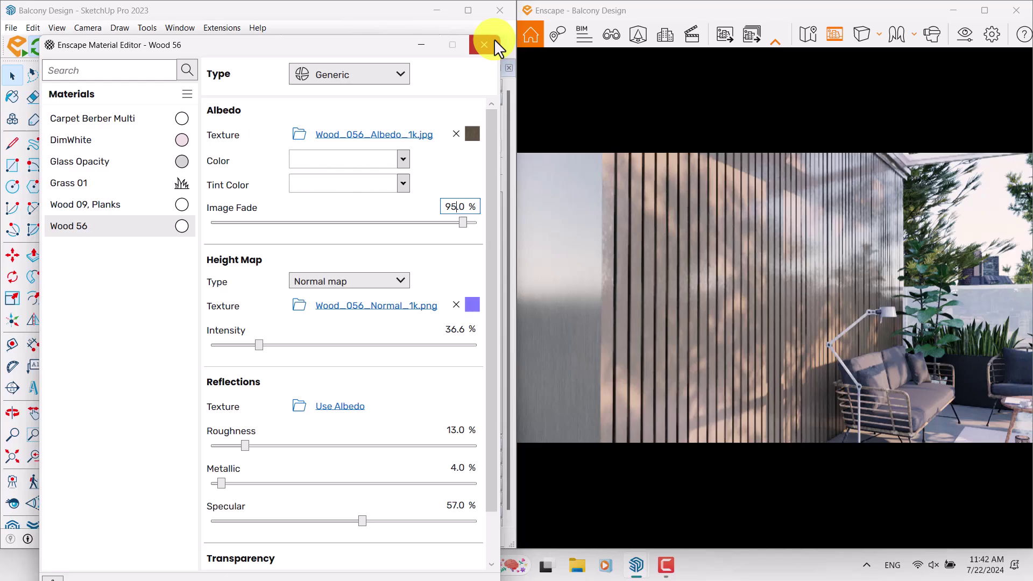
click(484, 45)
Step: Maximize the render window and switch to the saved Render 001 view
click(984, 10)
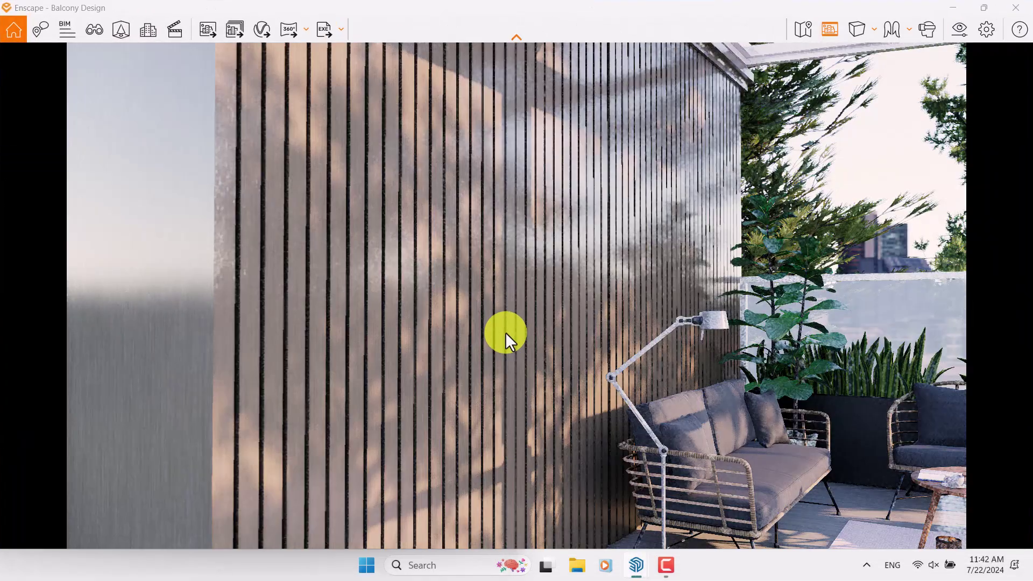
key(v)
click(93, 215)
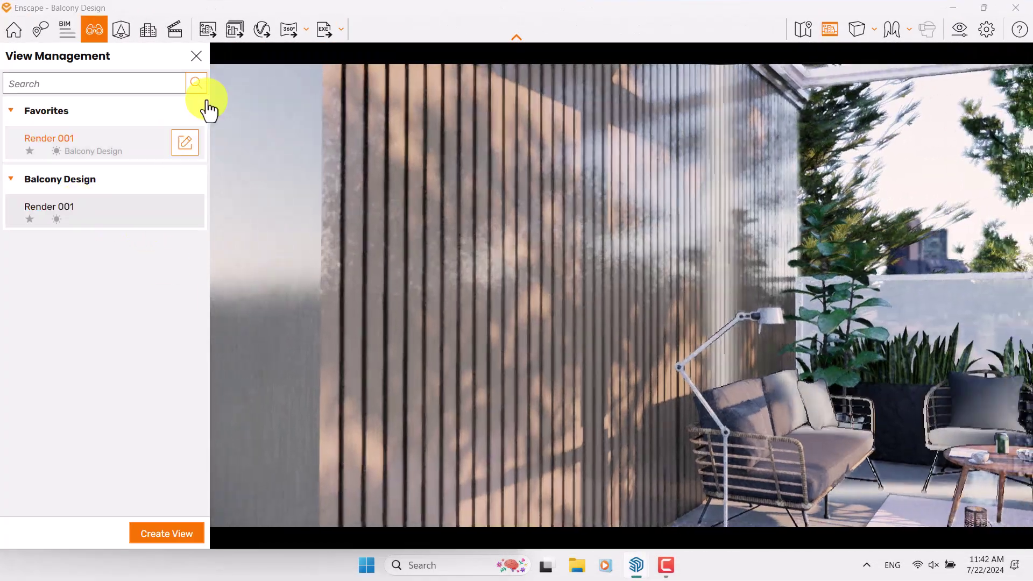
click(196, 57)
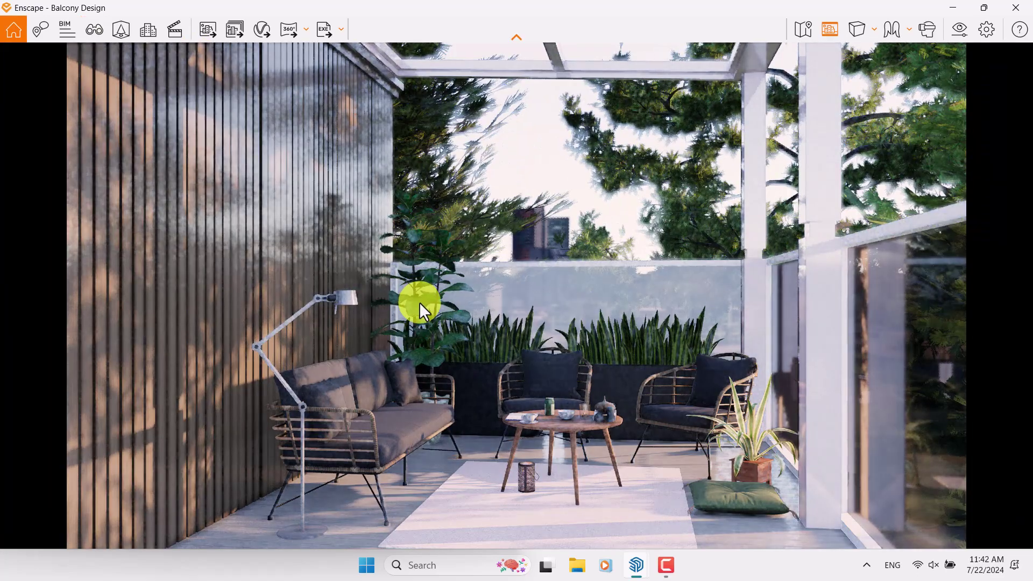
Step: Export the current render as a PNG screenshot to the Desktop
click(208, 30)
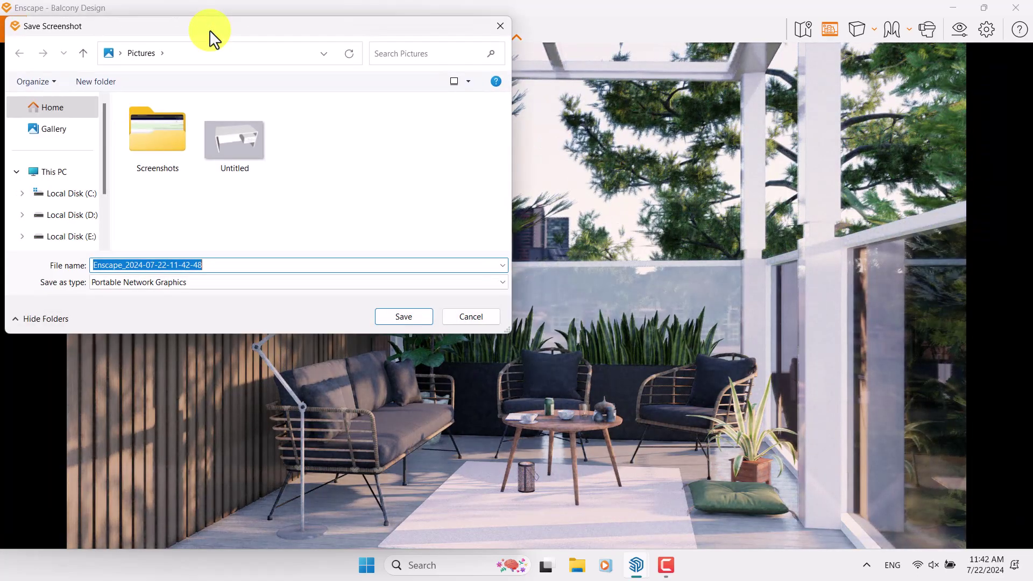
click(119, 54)
click(122, 73)
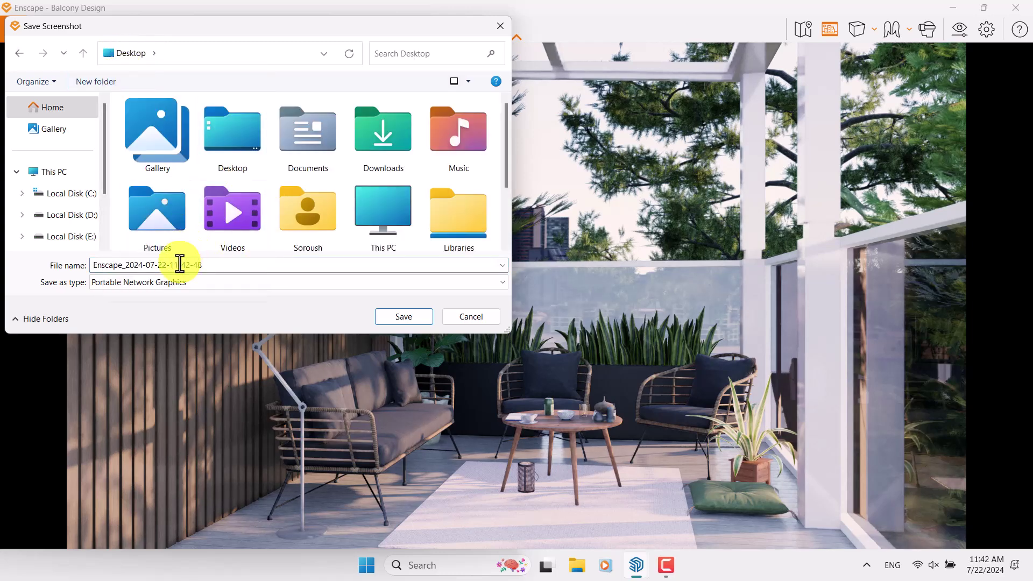
click(403, 316)
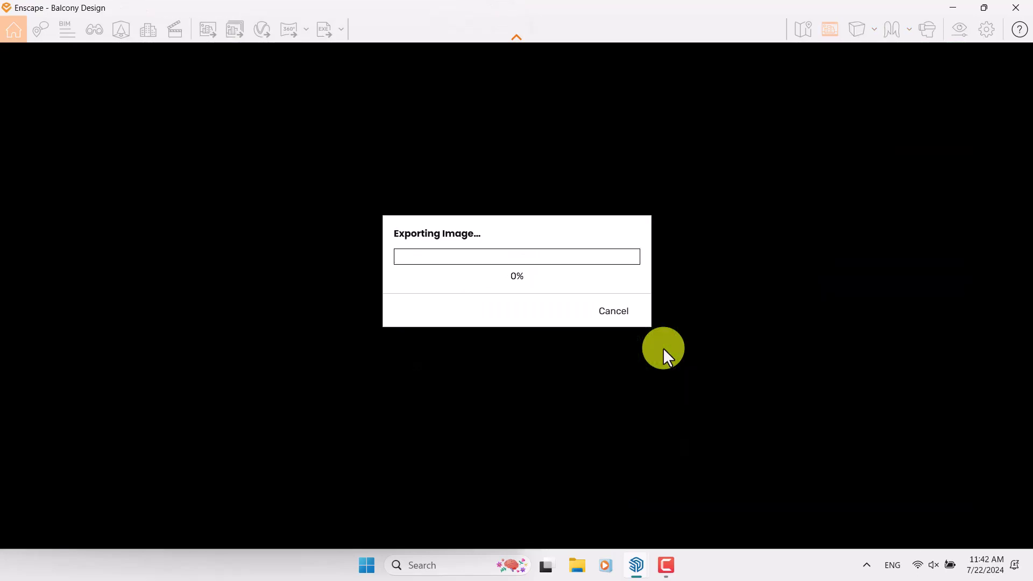
click(666, 565)
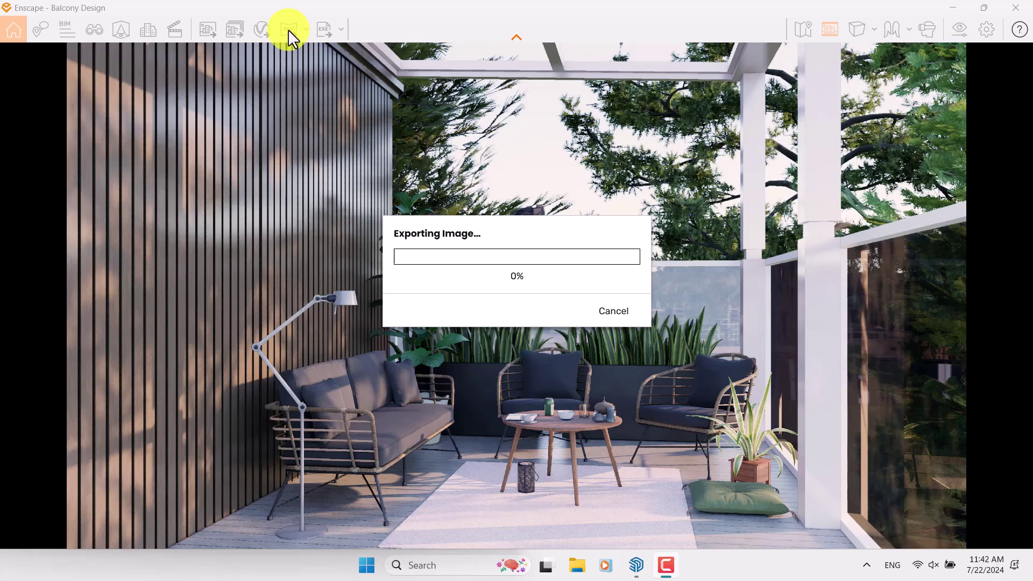